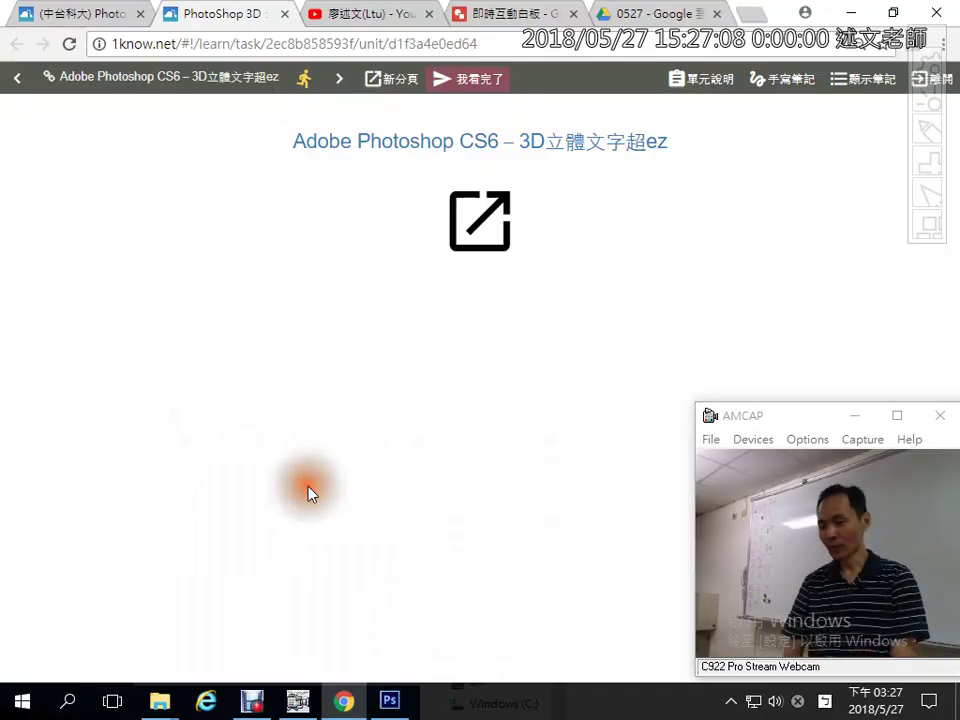
- Open the Photoshop CS6 3D text lesson and scroll through its examples to the MINWT beach image
click(489, 147)
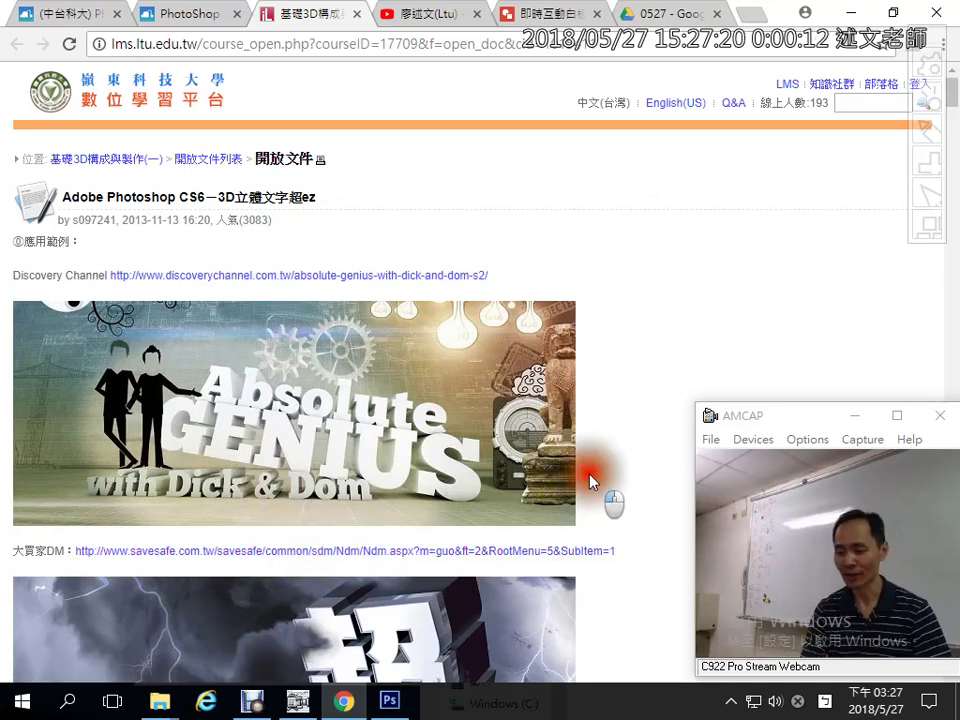
scroll(592, 482, down, 3)
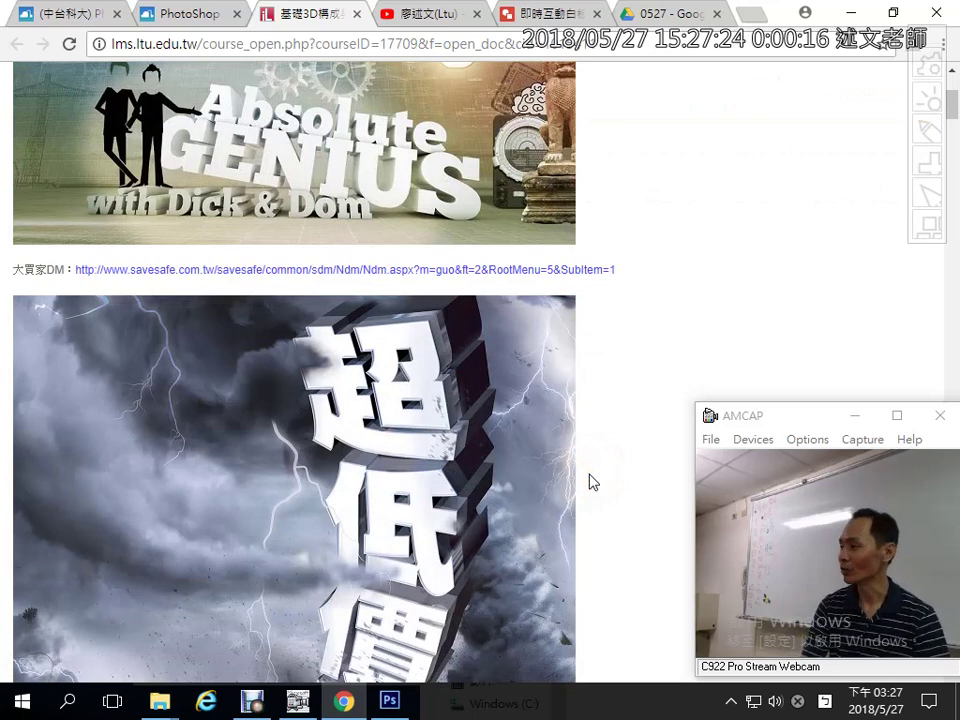
scroll(592, 482, down, 2)
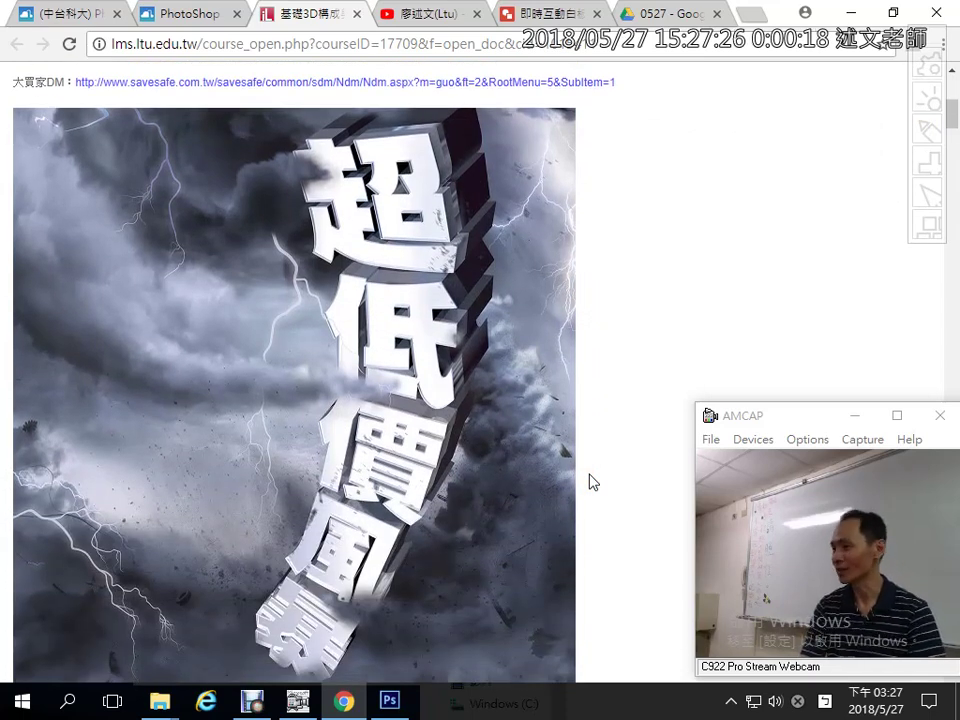
scroll(592, 482, down, 2)
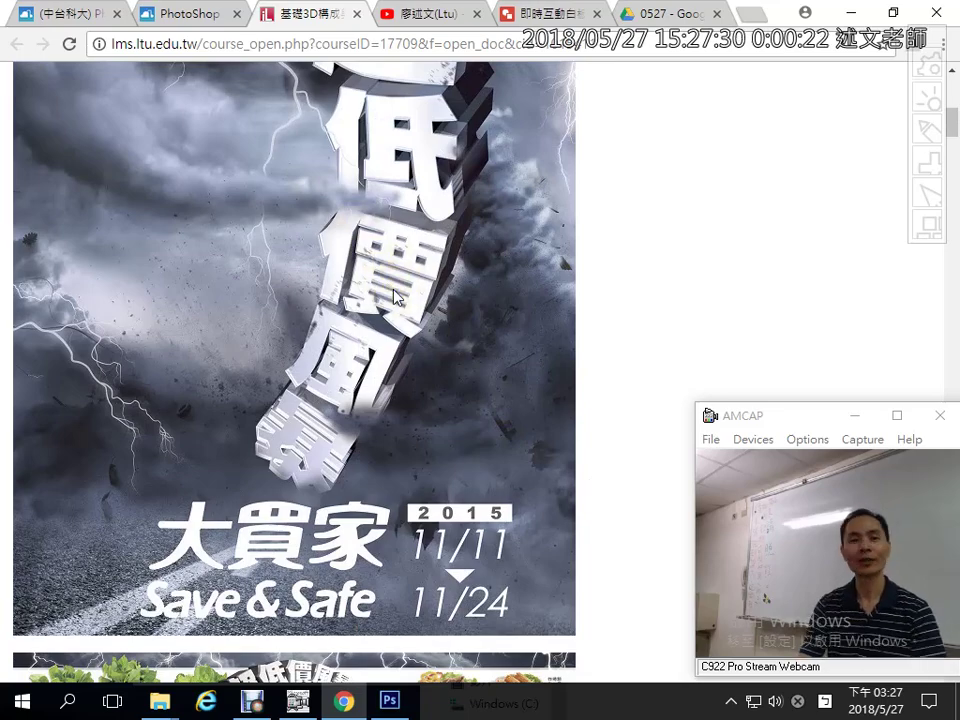
scroll(395, 297, up, 5)
scroll(395, 297, down, 1)
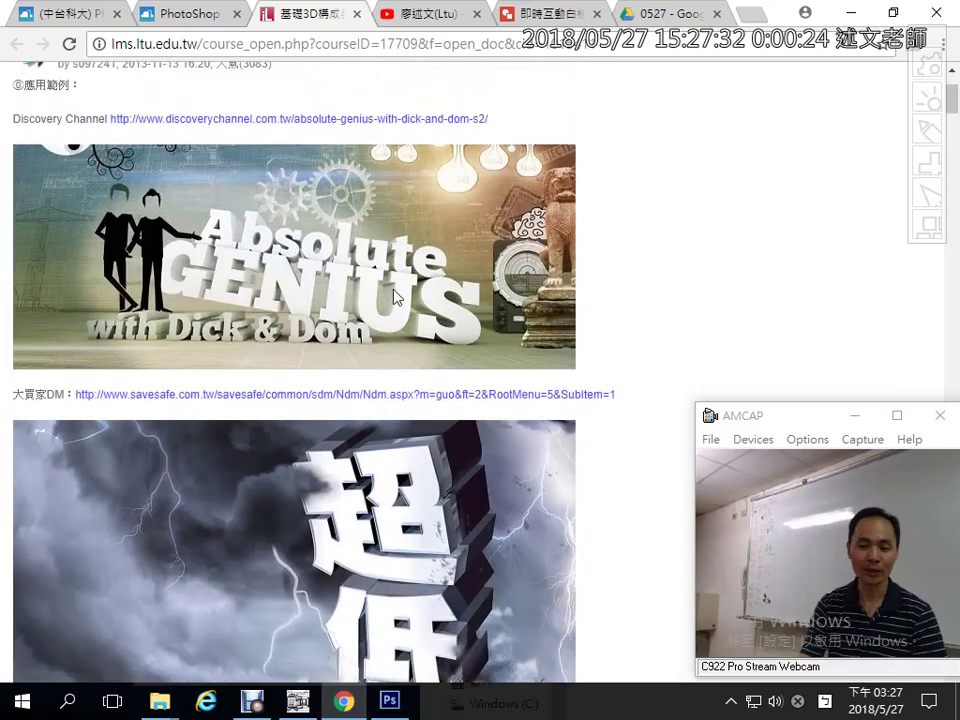
scroll(395, 297, down, 2)
scroll(395, 297, down, 5)
scroll(395, 297, down, 2)
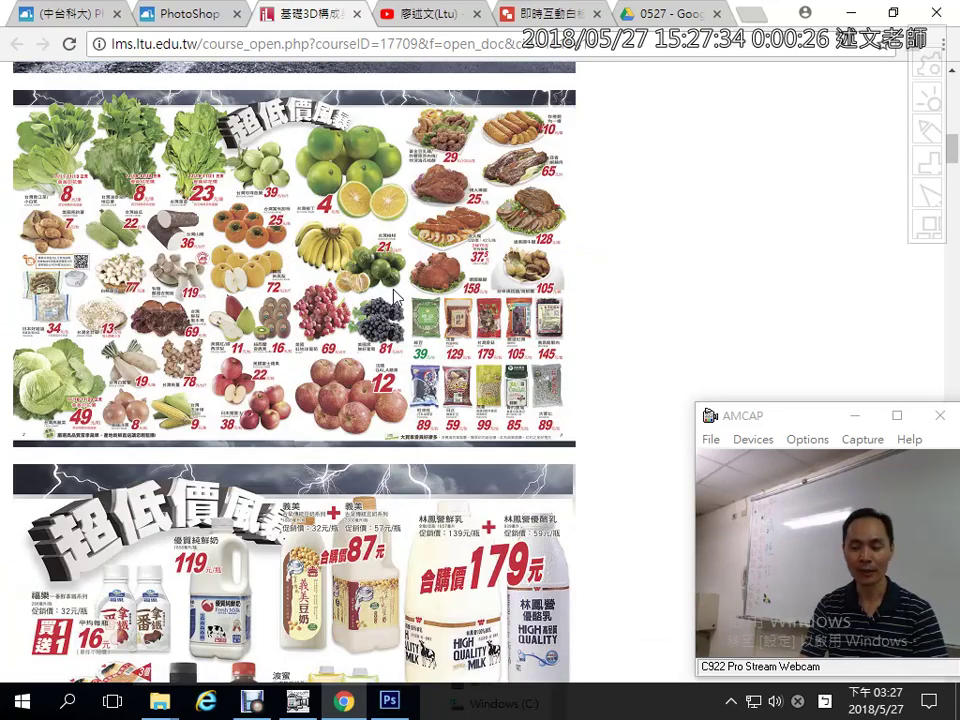
scroll(395, 297, down, 5)
scroll(395, 297, down, 5)
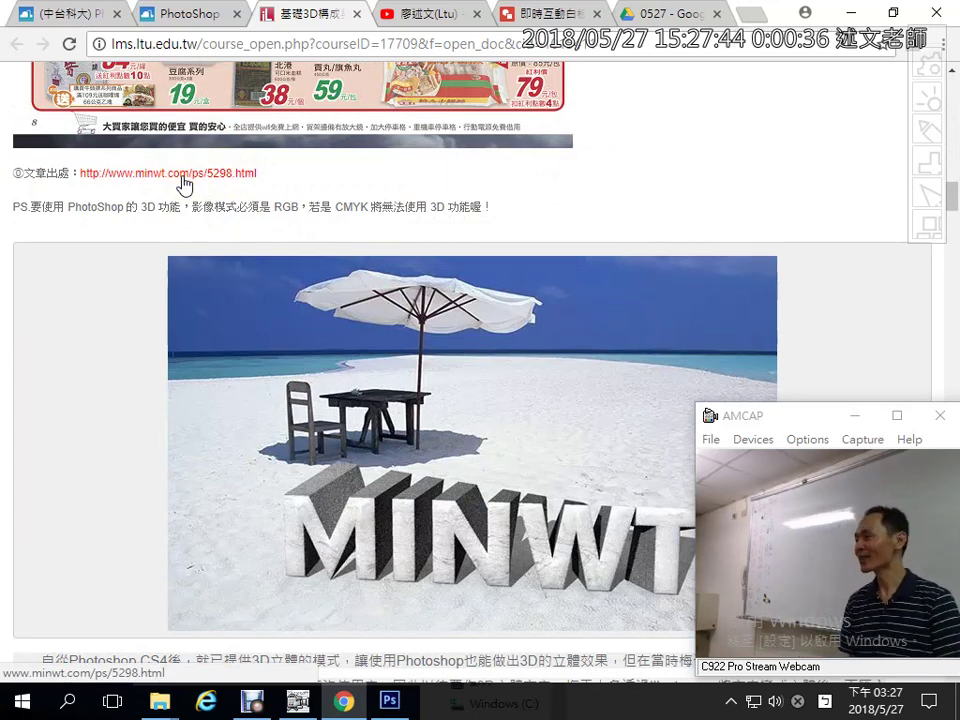
scroll(230, 300, down, 2)
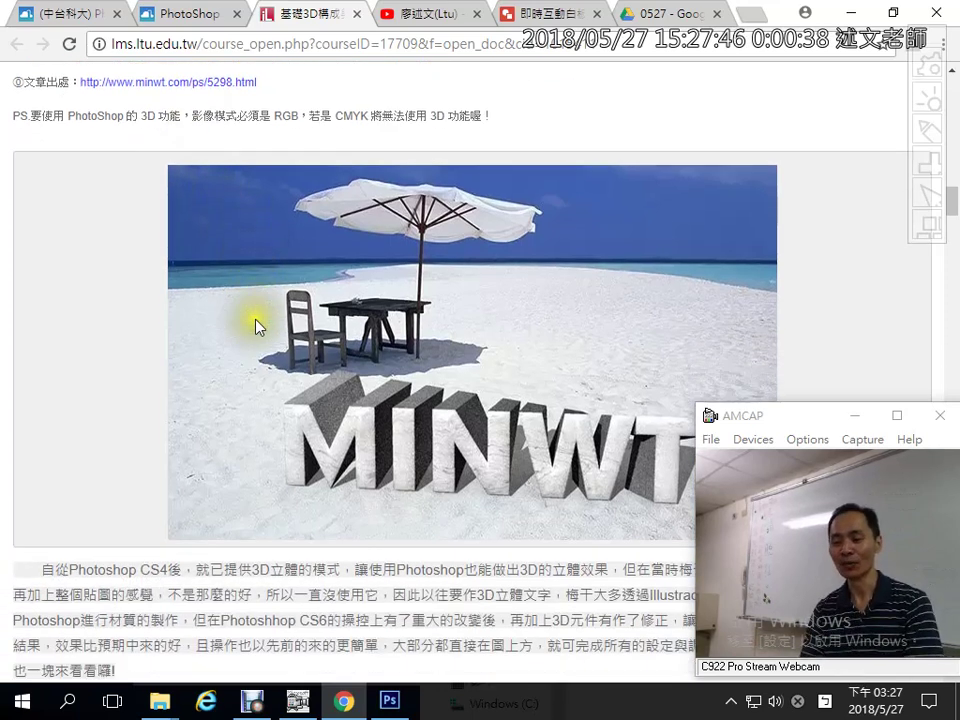
scroll(450, 330, down, 2)
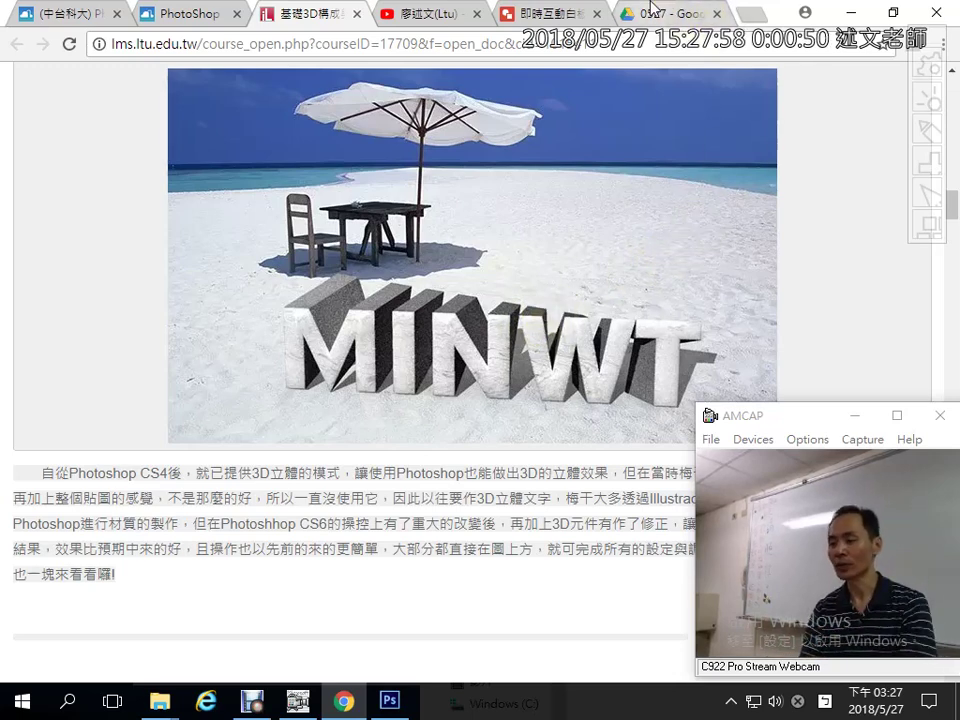
- Open Google Images in a new tab, close the YouTube tab, and return to the Photoshop campus photo
click(763, 18)
click(400, 16)
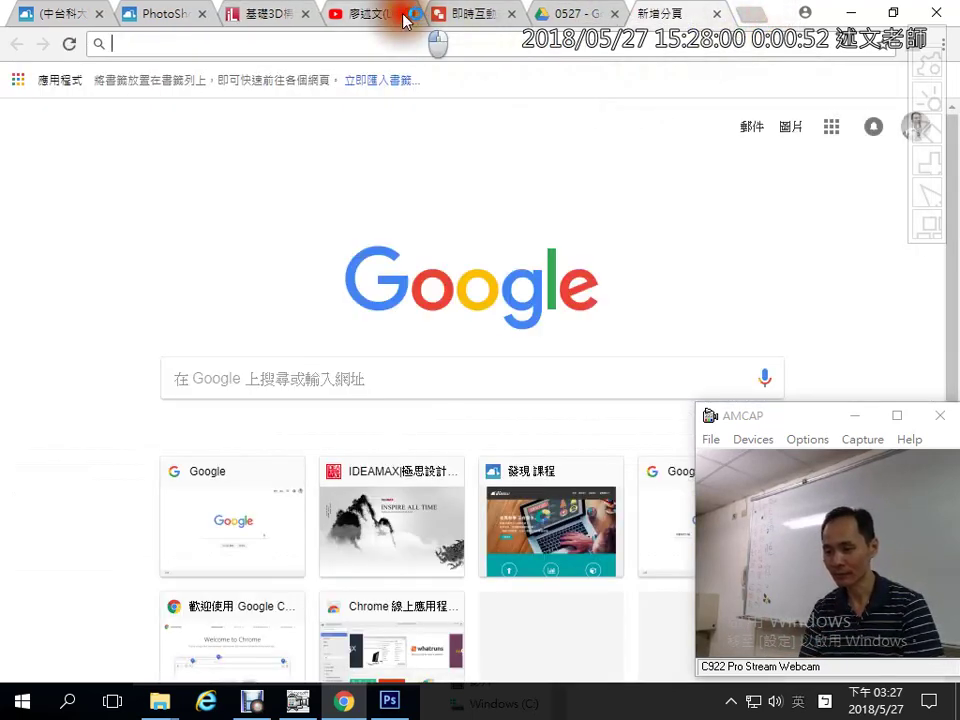
click(790, 128)
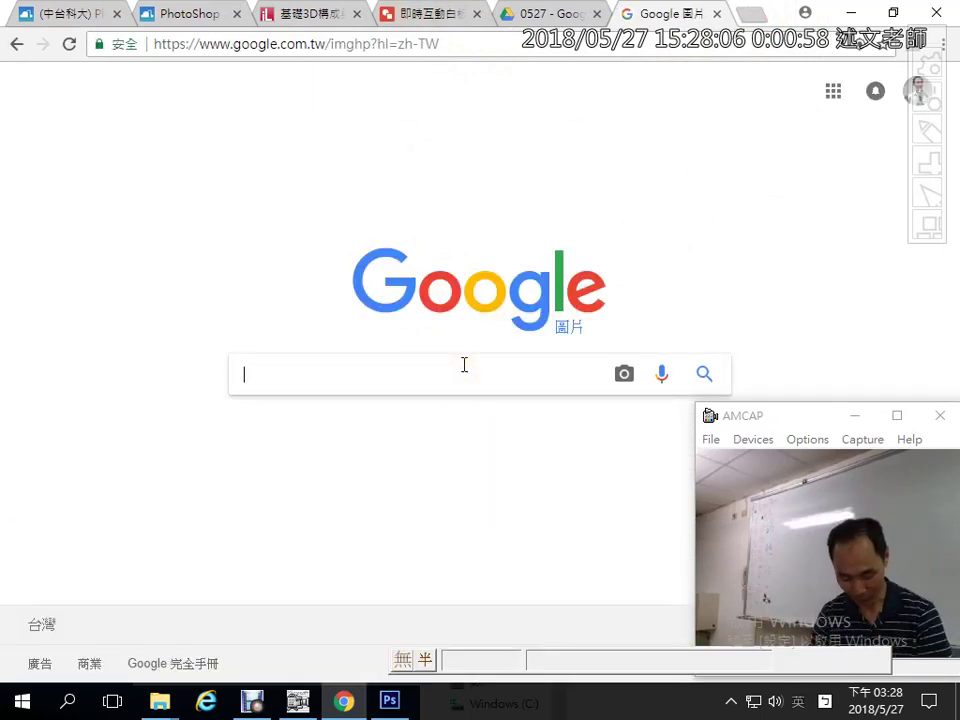
click(386, 698)
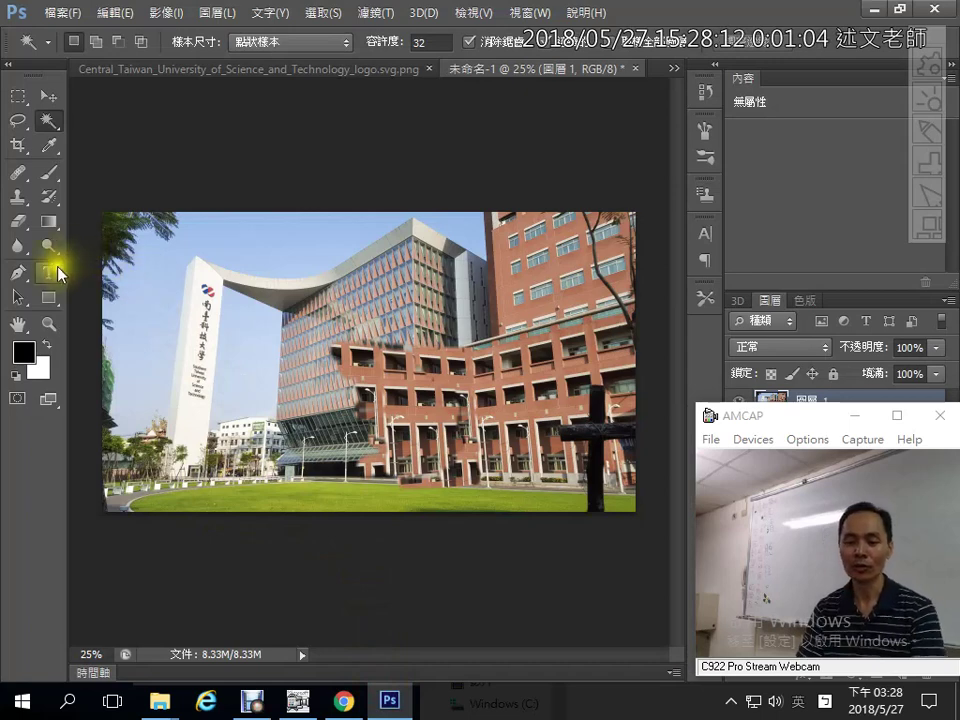
- Type 中台科技大學 as horizontal text on the grass and size it to 72 pt
click(48, 272)
click(224, 484)
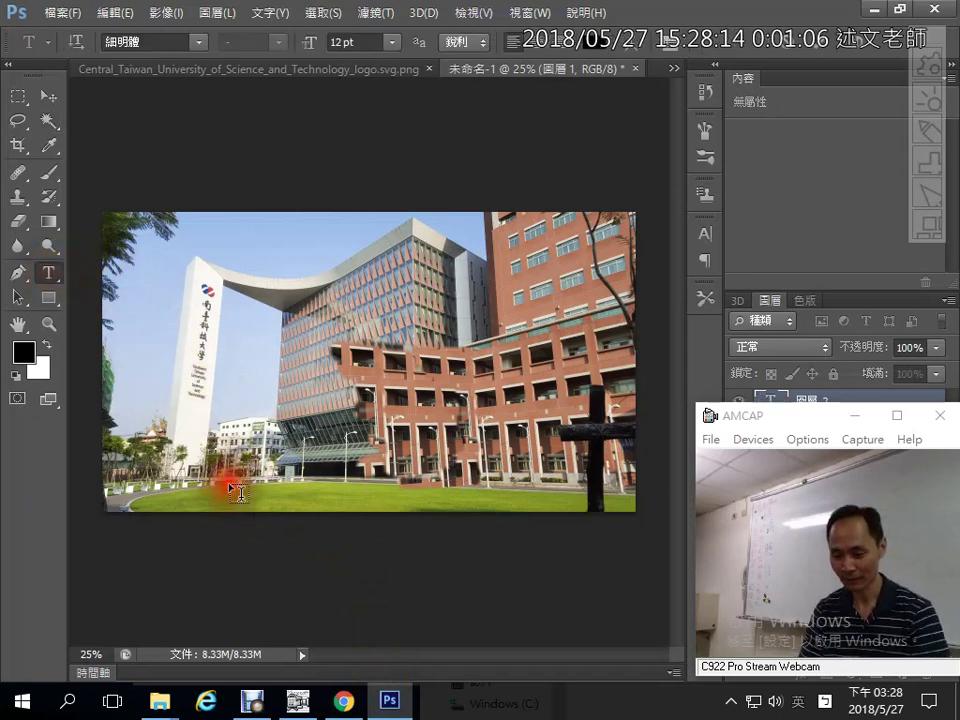
text(c)
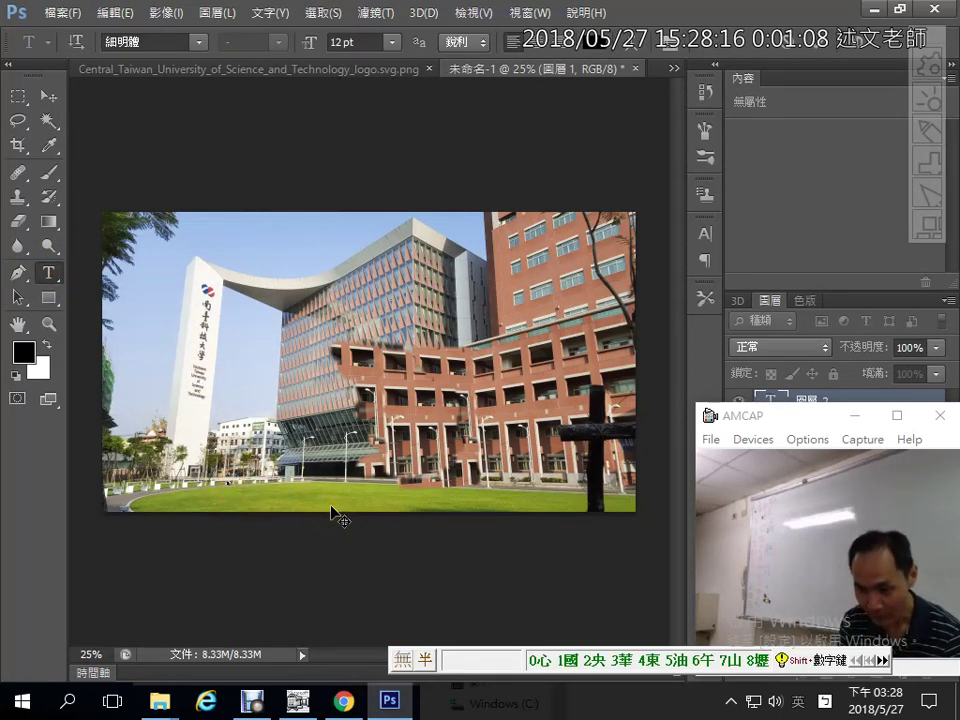
text(u)
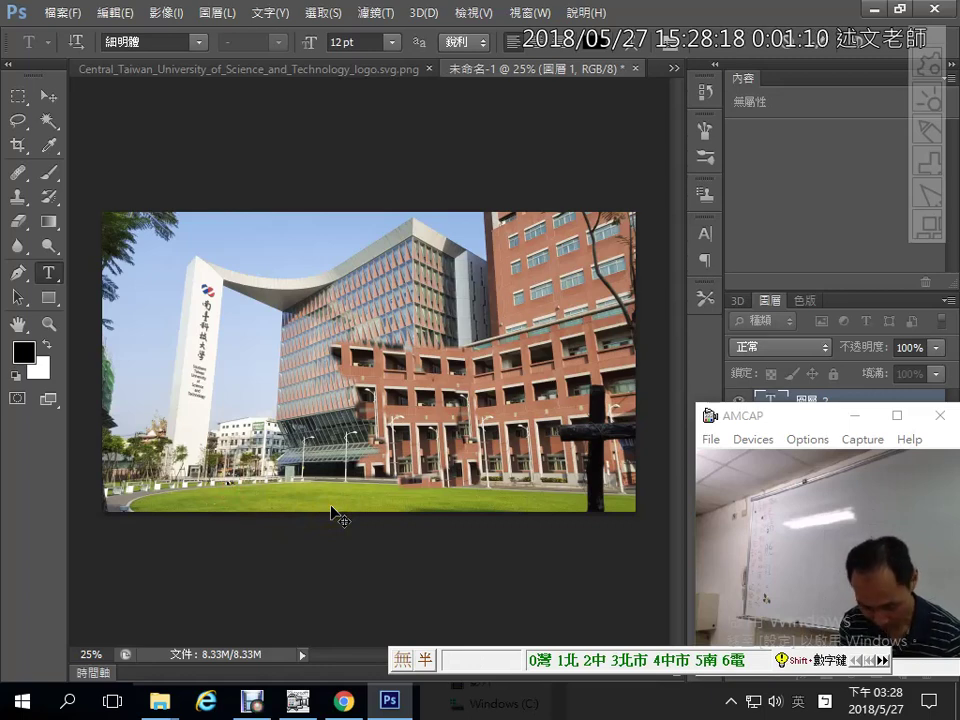
text(jju3)
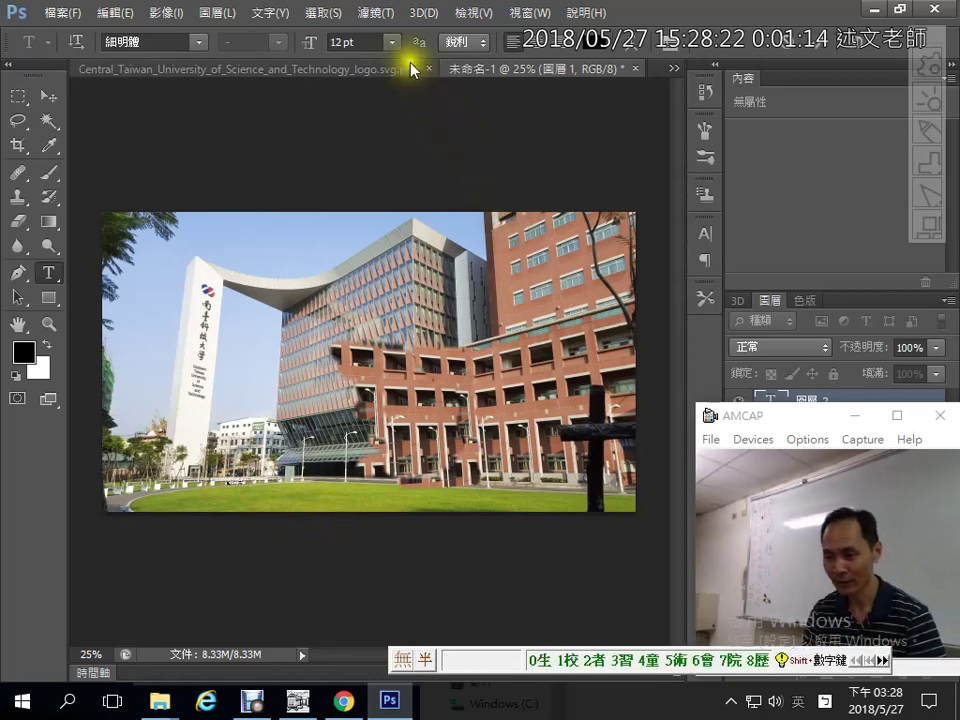
click(392, 43)
click(386, 339)
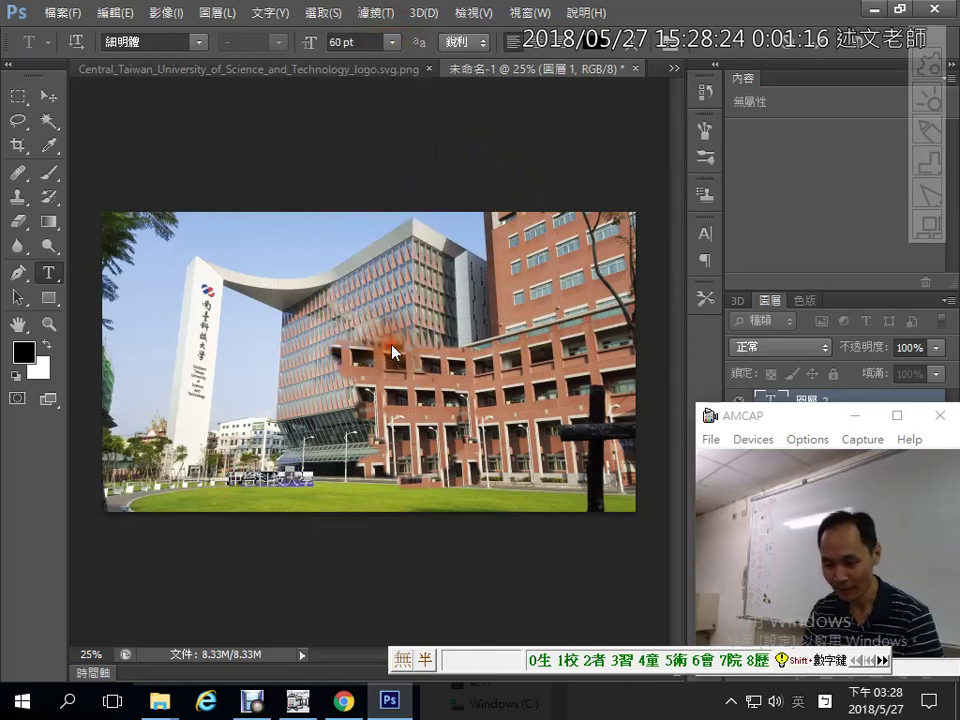
click(392, 43)
click(391, 360)
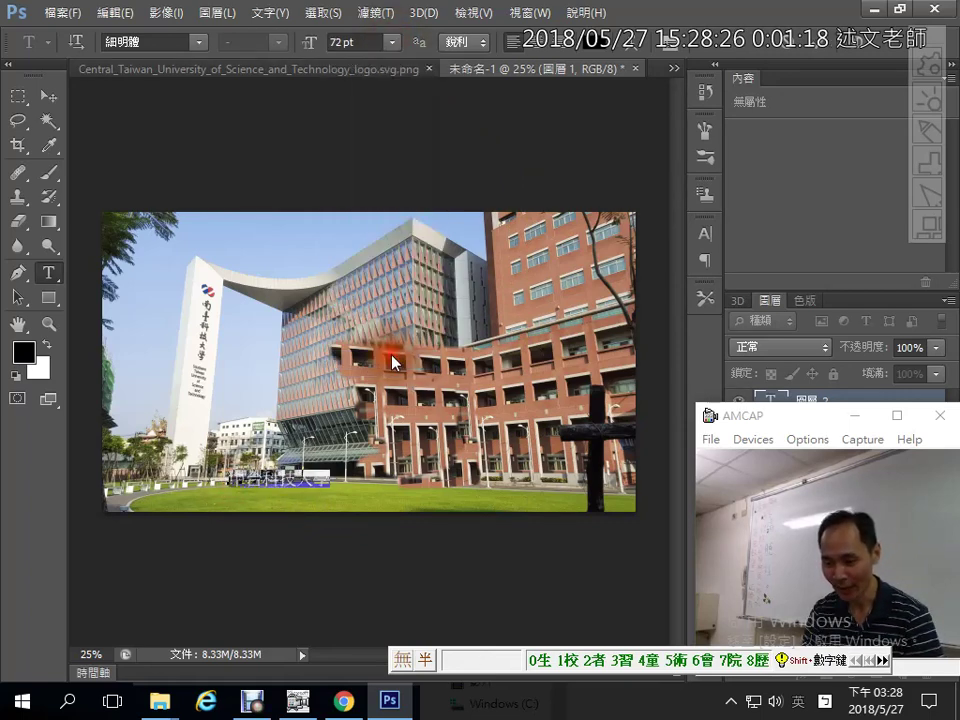
- Set the text font to 微軟正黑體 Bold and commit the text layer
click(197, 43)
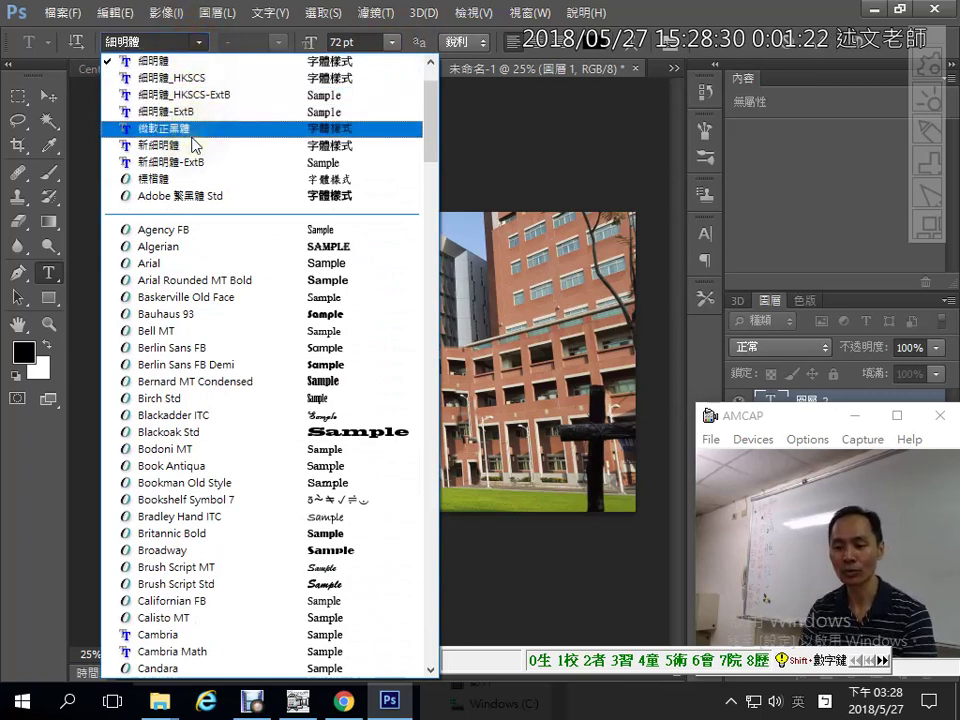
click(165, 129)
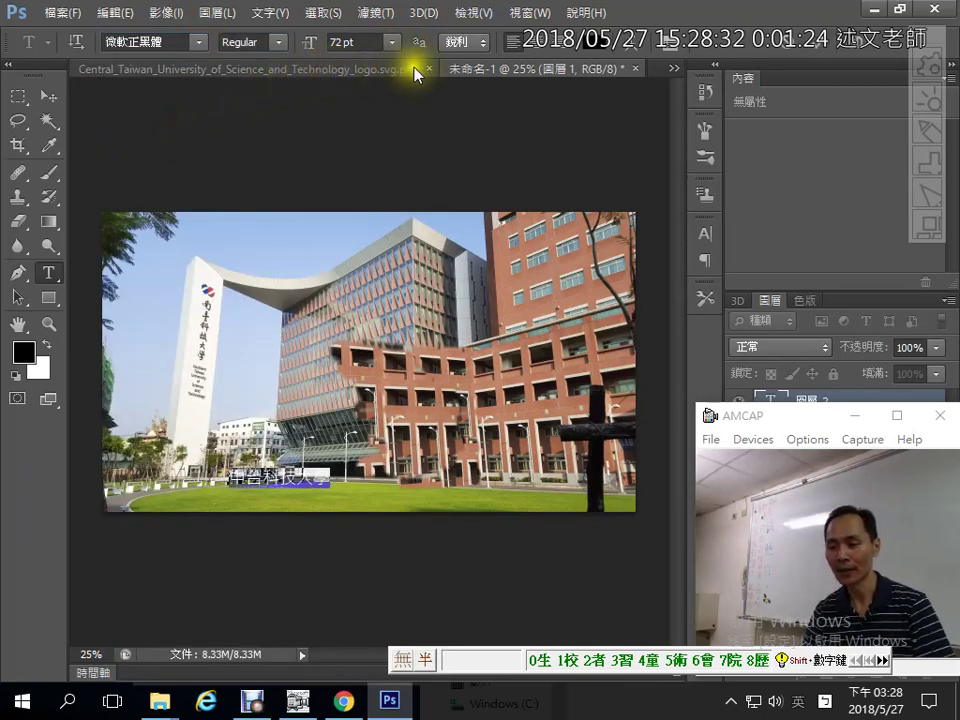
click(278, 42)
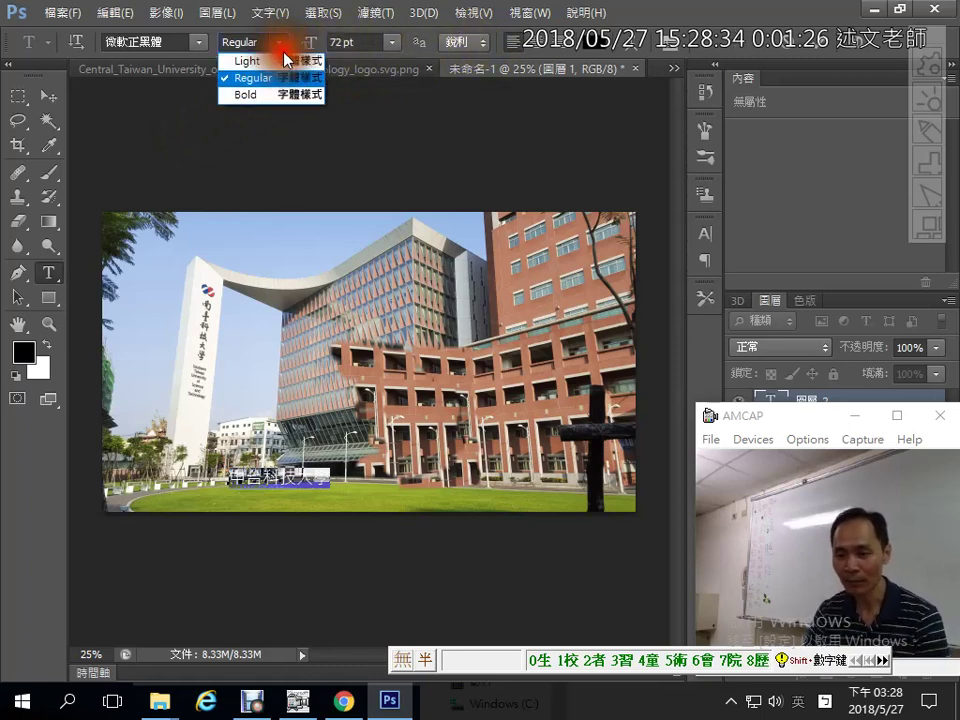
click(277, 96)
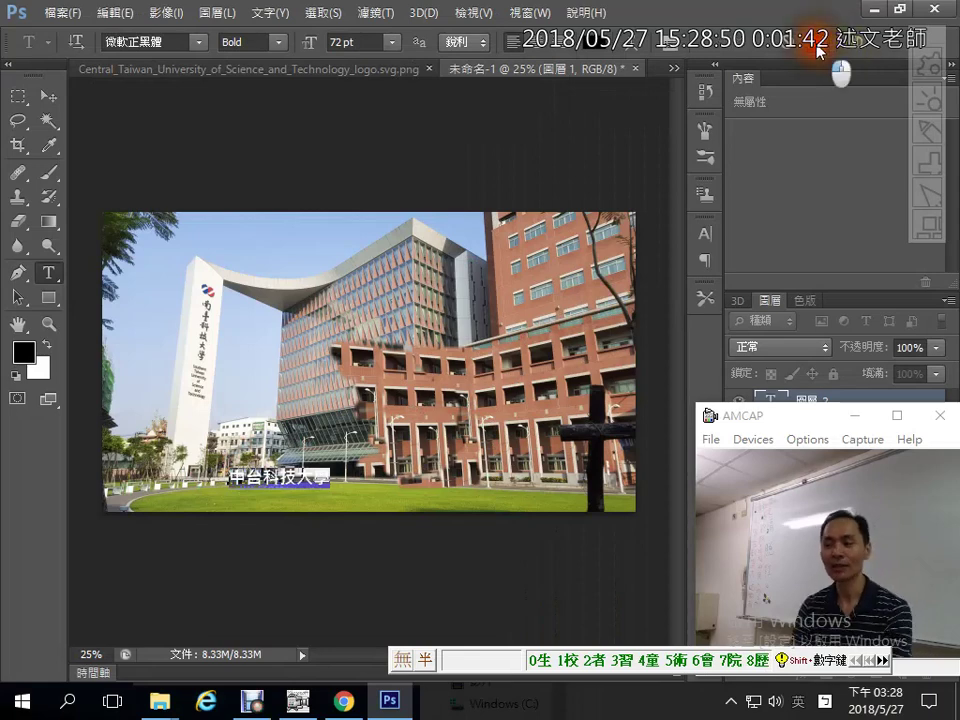
click(812, 42)
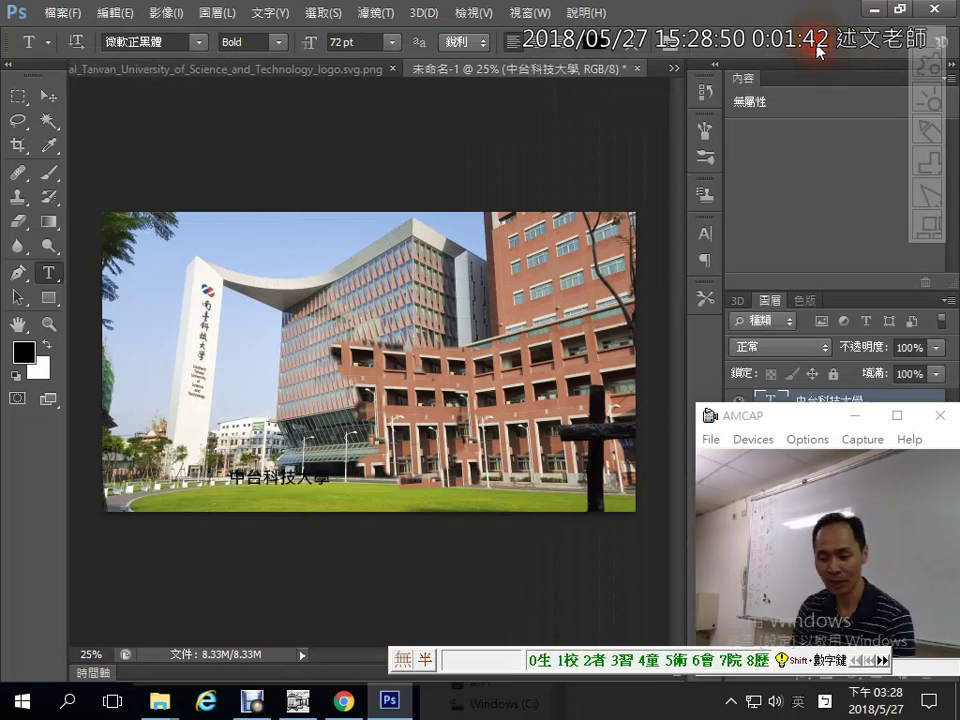
- Change the 中台科技大學 text colour to white
click(585, 42)
drag(259, 289, 216, 156)
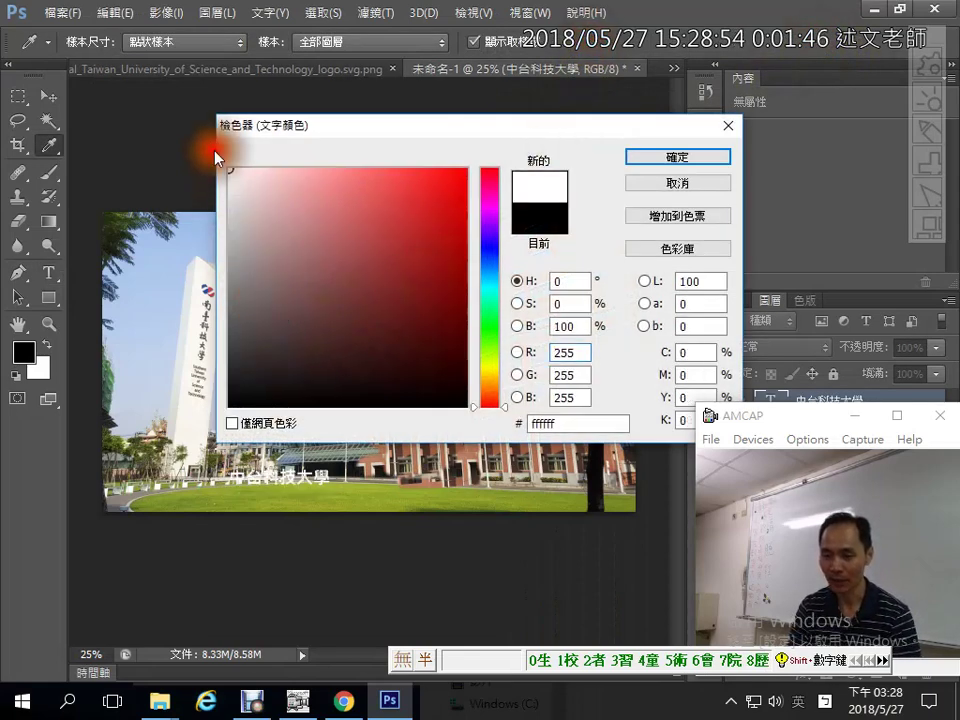
click(664, 156)
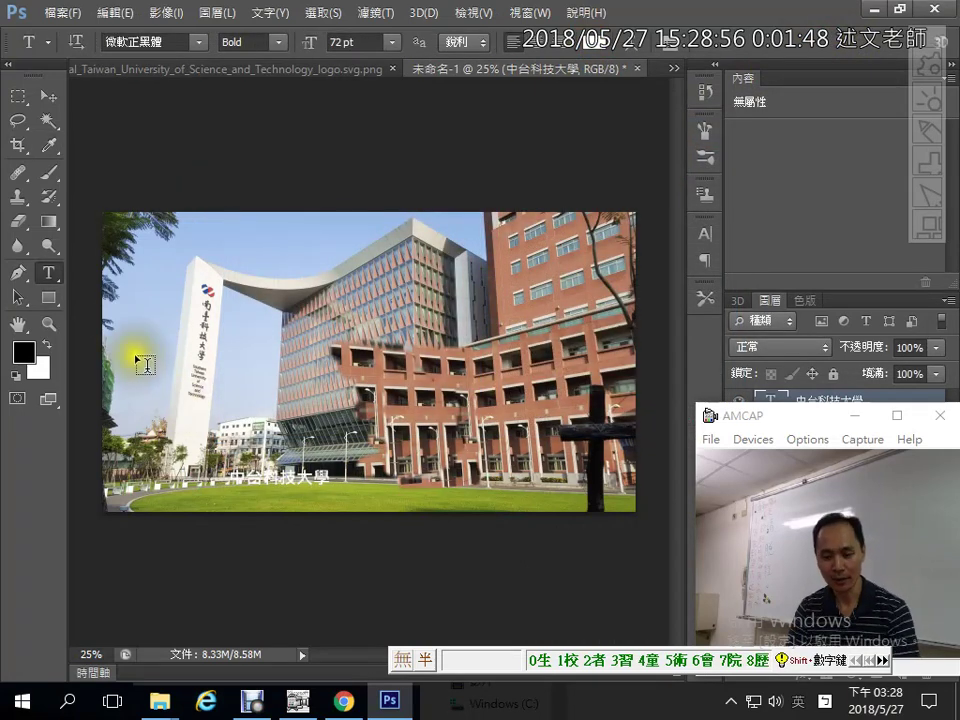
- Scale the text up to about 187%, roughly 139.83 pt, across the grass
key(ctrl+t)
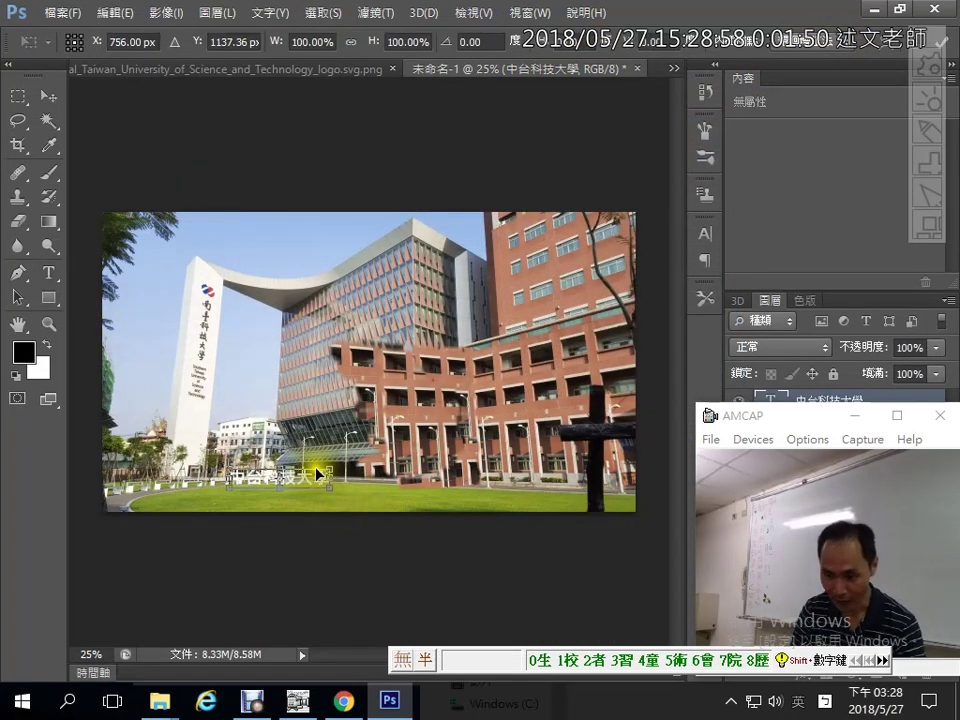
drag(330, 466, 370, 435)
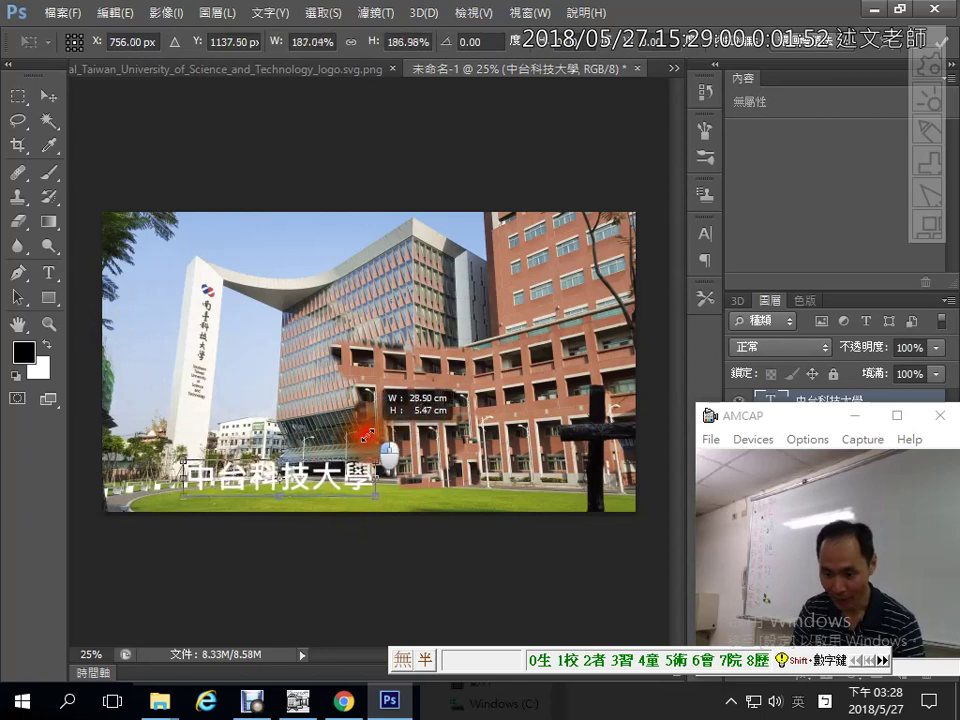
key(Return)
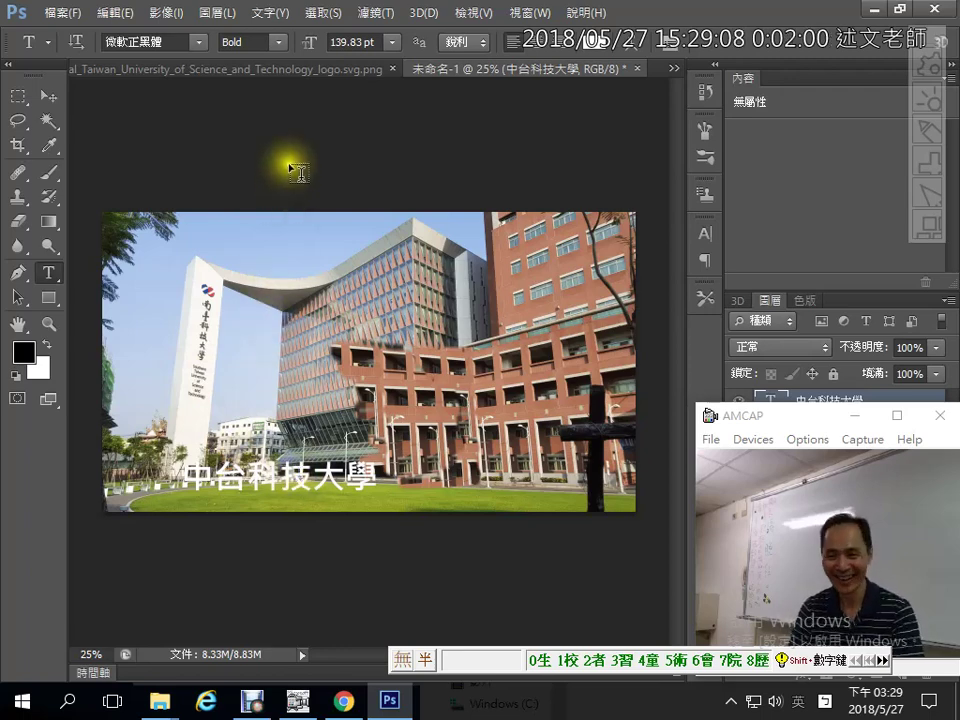
- Extrude the 中台科技大學 text layer with 3D > New 3D Extrusion from Selected Layer
click(424, 13)
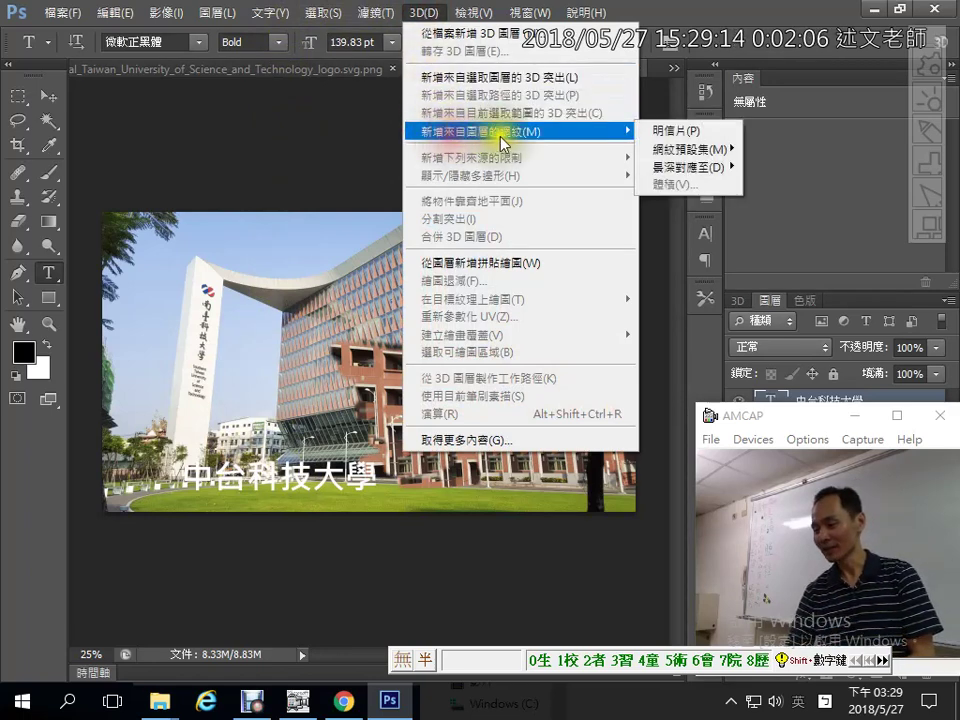
mouse_move(480, 131)
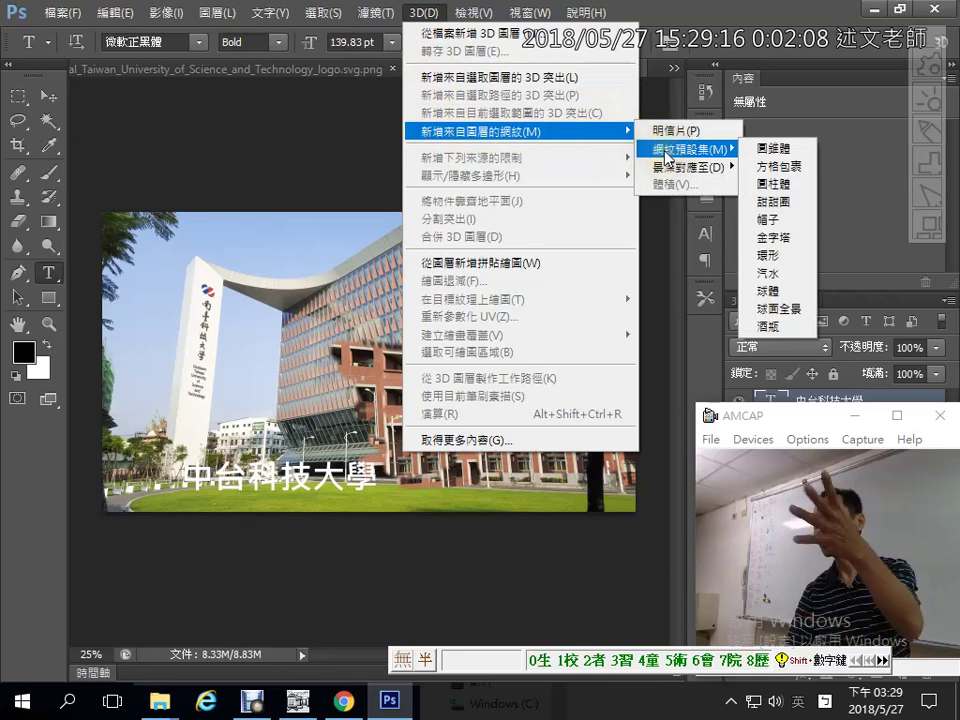
mouse_move(677, 148)
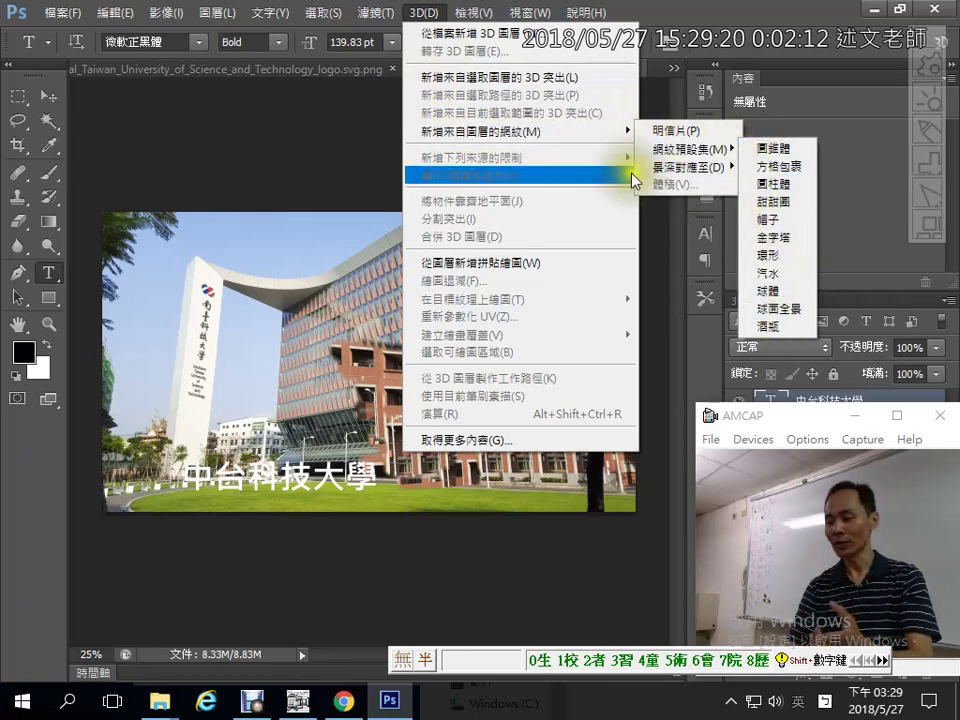
click(855, 415)
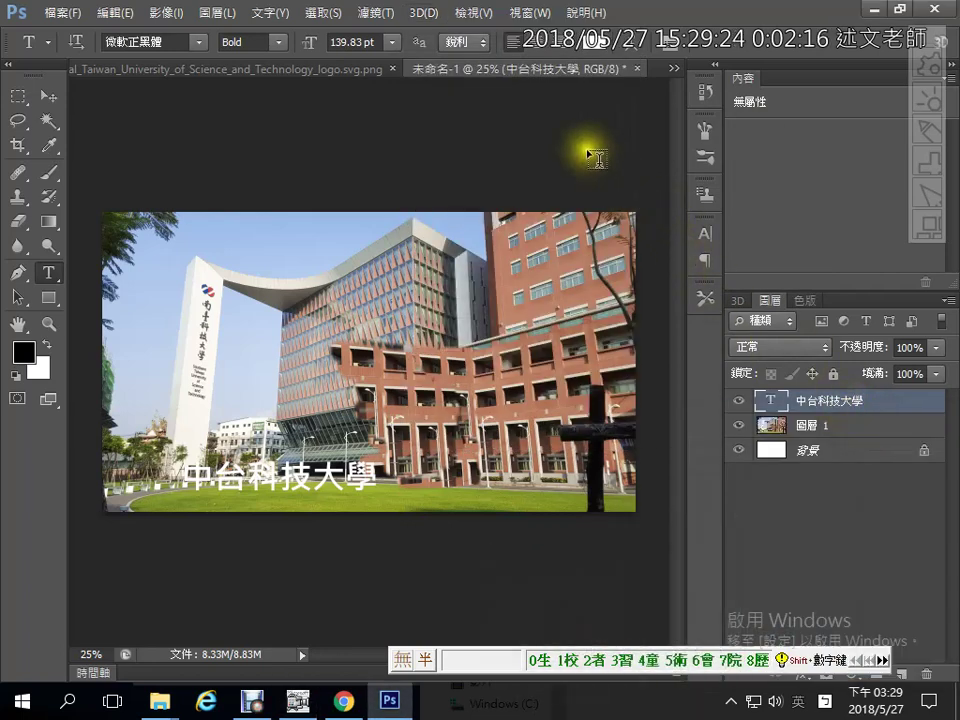
click(432, 14)
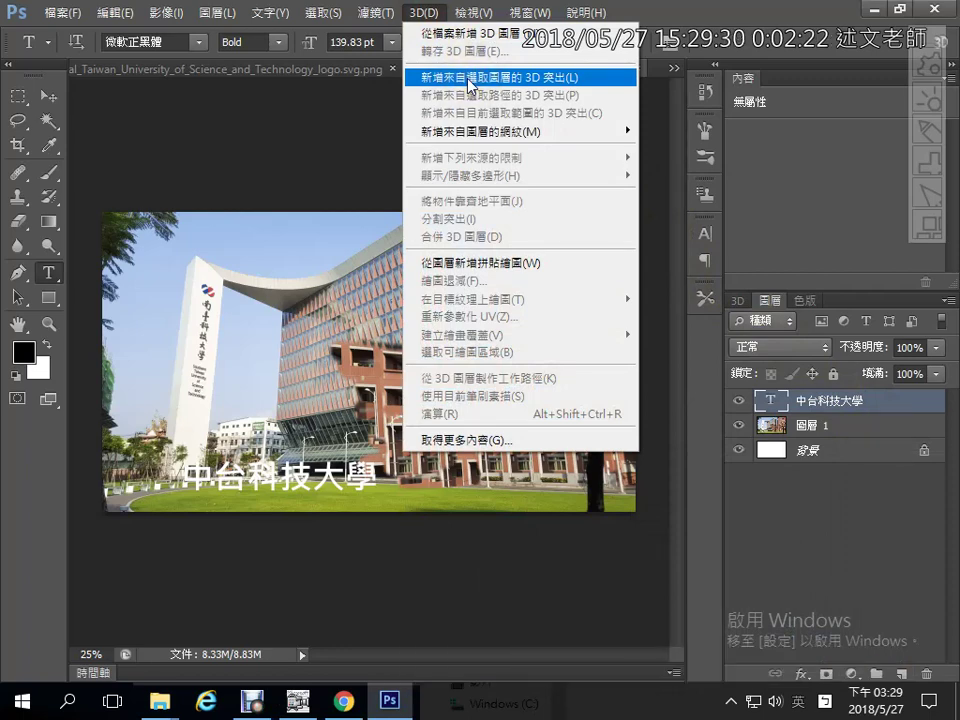
click(468, 86)
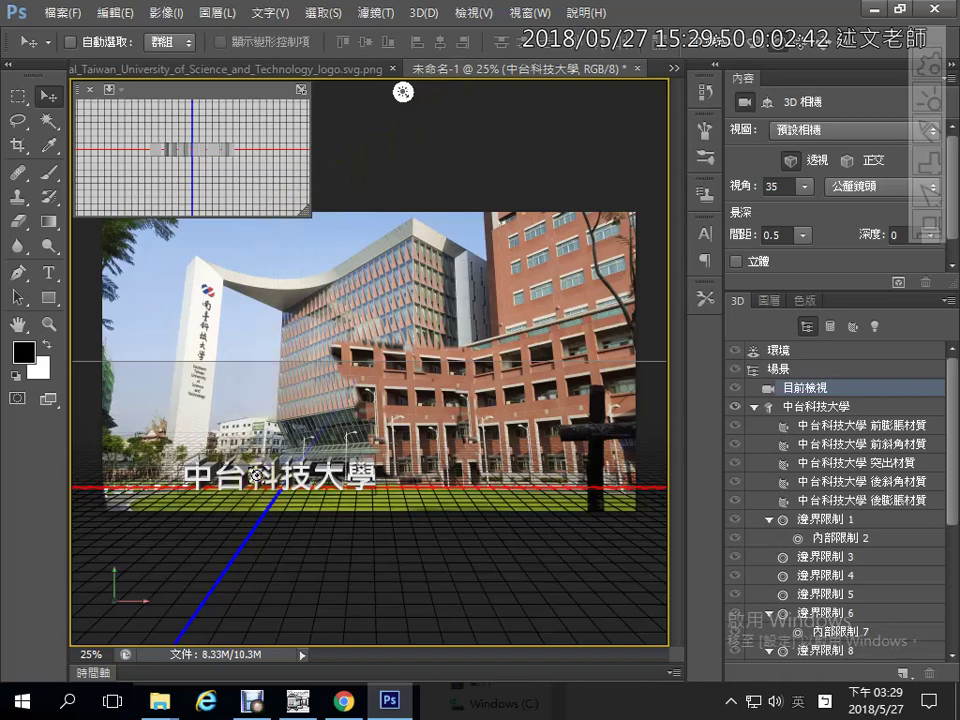
key(super+plus)
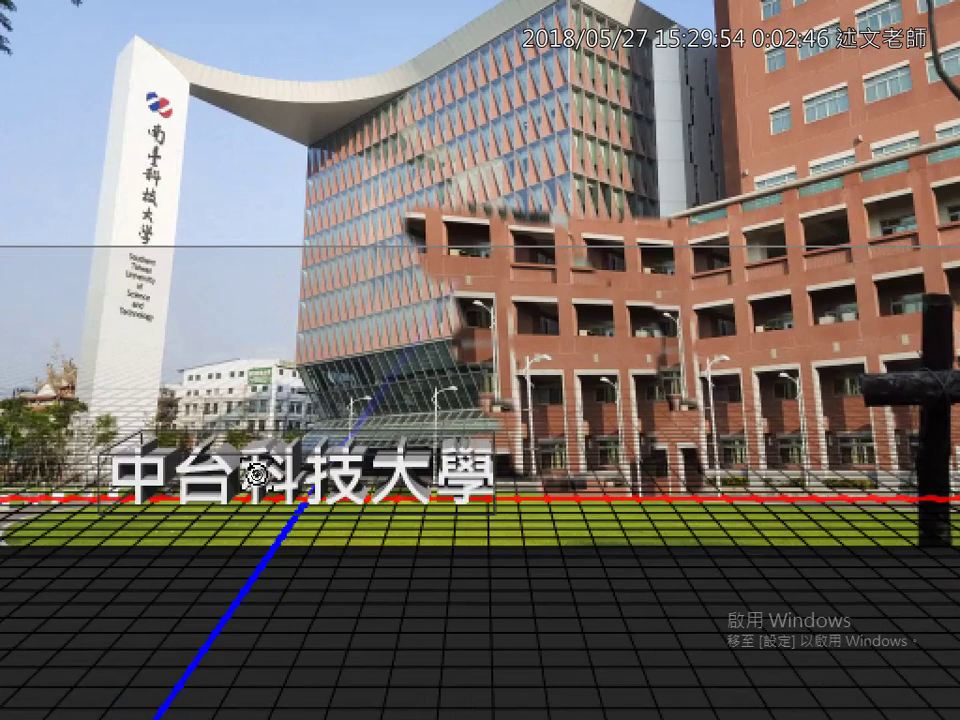
key(super+minus)
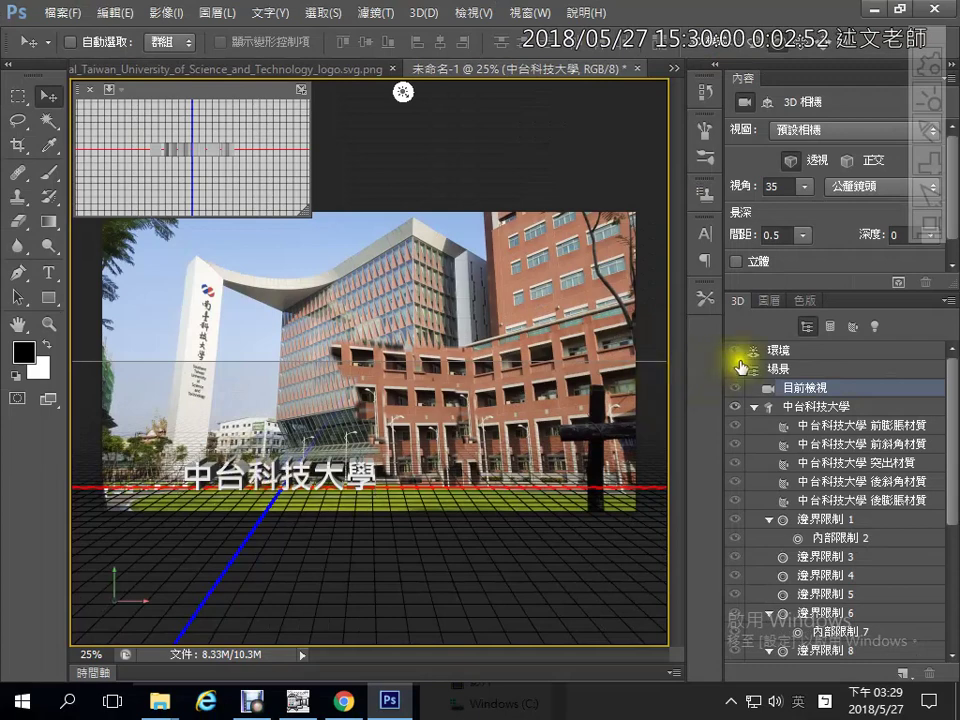
mouse_move(850, 289)
mouse_down()
mouse_move(830, 412)
mouse_move(826, 352)
mouse_up()
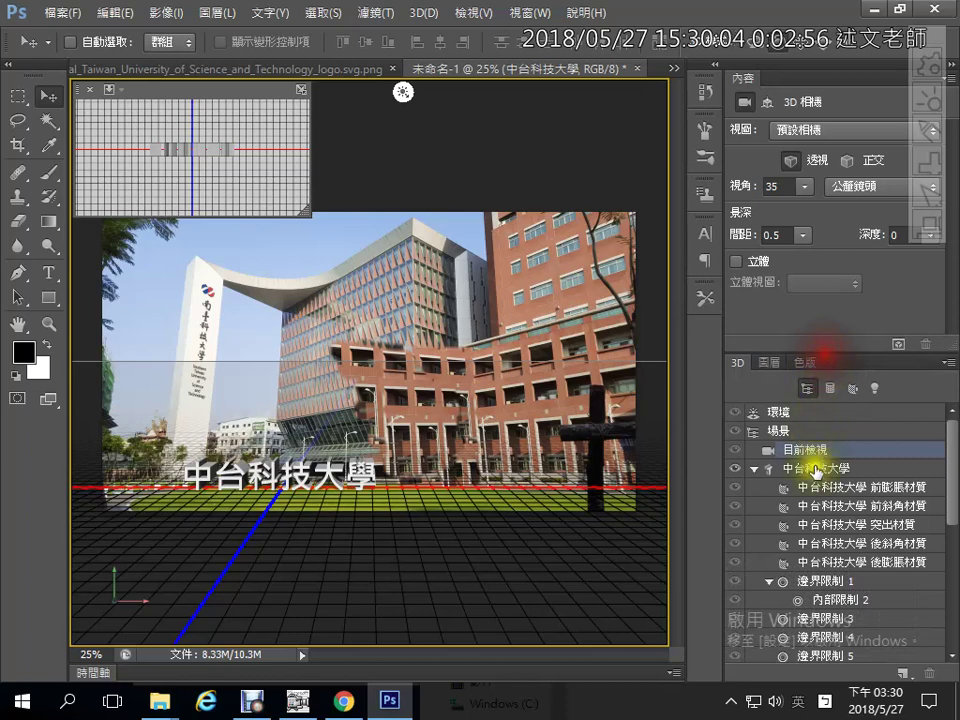
- Select the 中台科技大學 mesh and try several extrusion depths, settling on 124
click(806, 466)
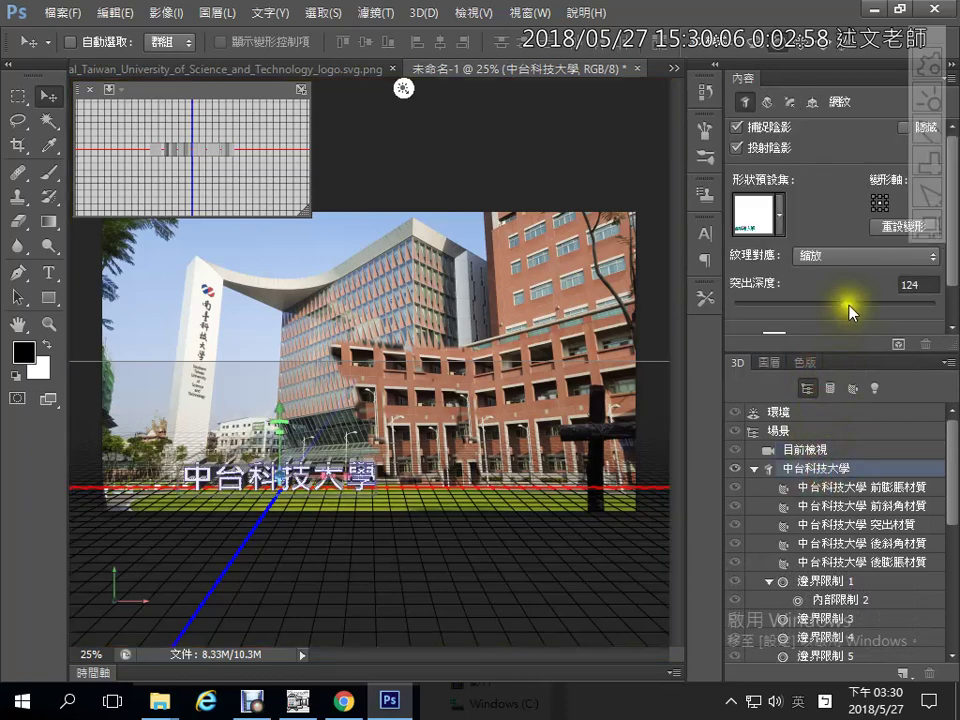
drag(850, 310, 837, 307)
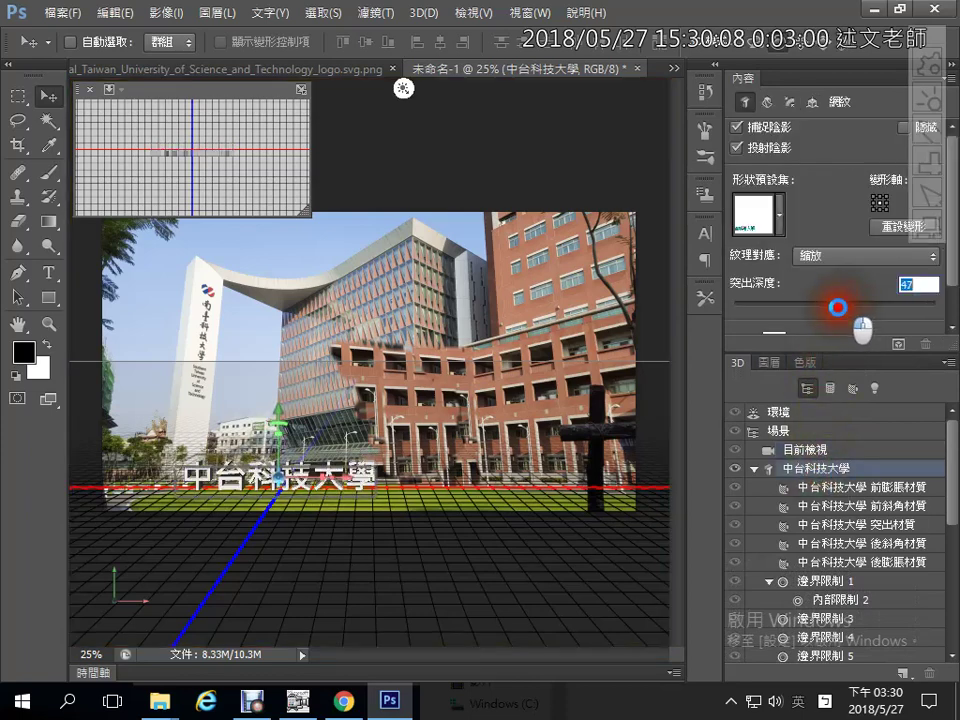
drag(837, 307, 846, 305)
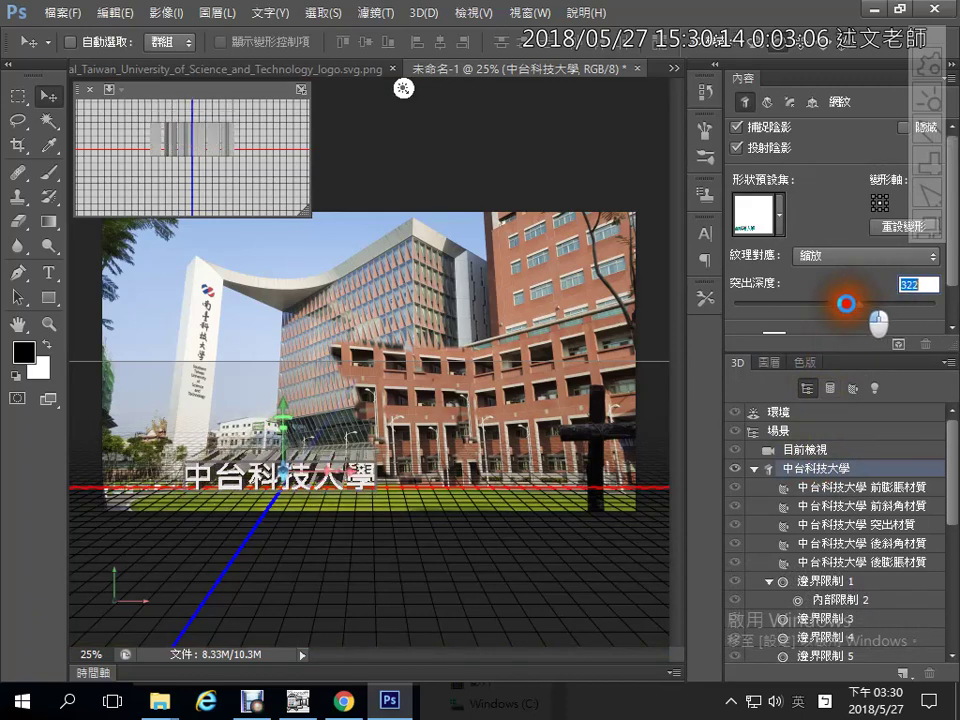
drag(846, 304, 838, 306)
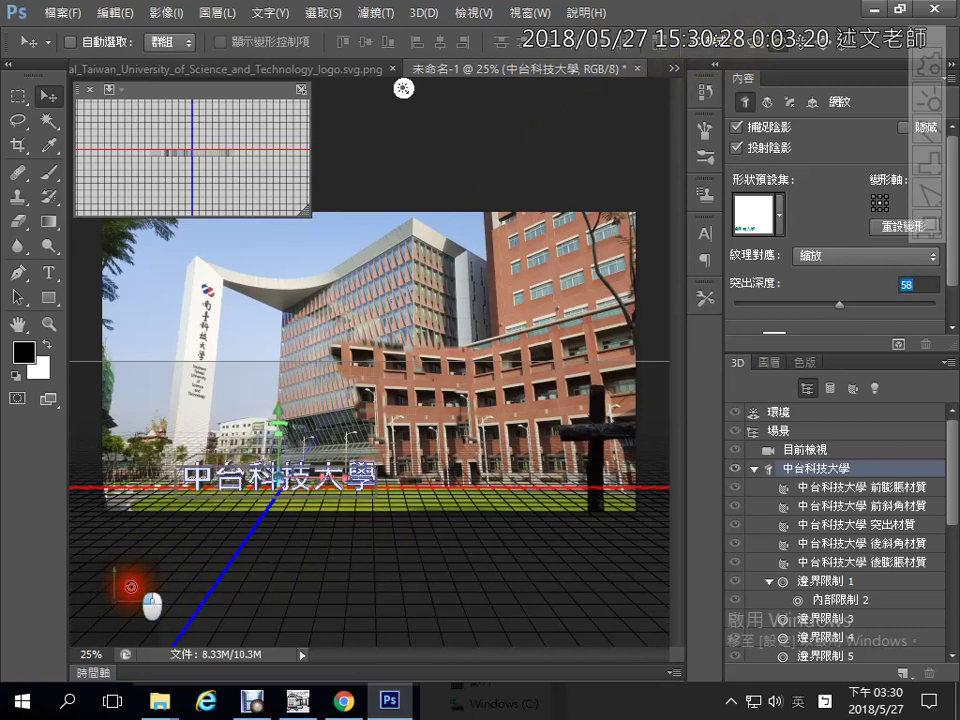
mouse_move(131, 587)
mouse_down()
mouse_move(130, 579)
mouse_move(143, 589)
mouse_up()
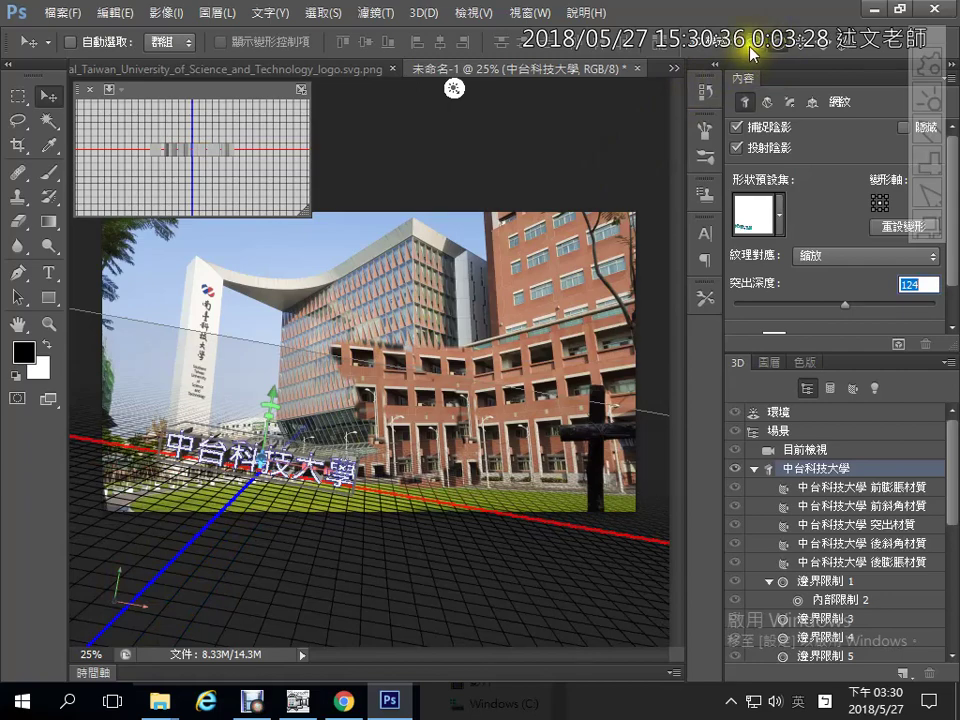
- Rotate the 3D scene until the text stands upright facing front, then raise it to about 161.93 on Y
click(133, 590)
mouse_move(133, 590)
mouse_down()
mouse_move(153, 588)
mouse_move(169, 604)
mouse_up()
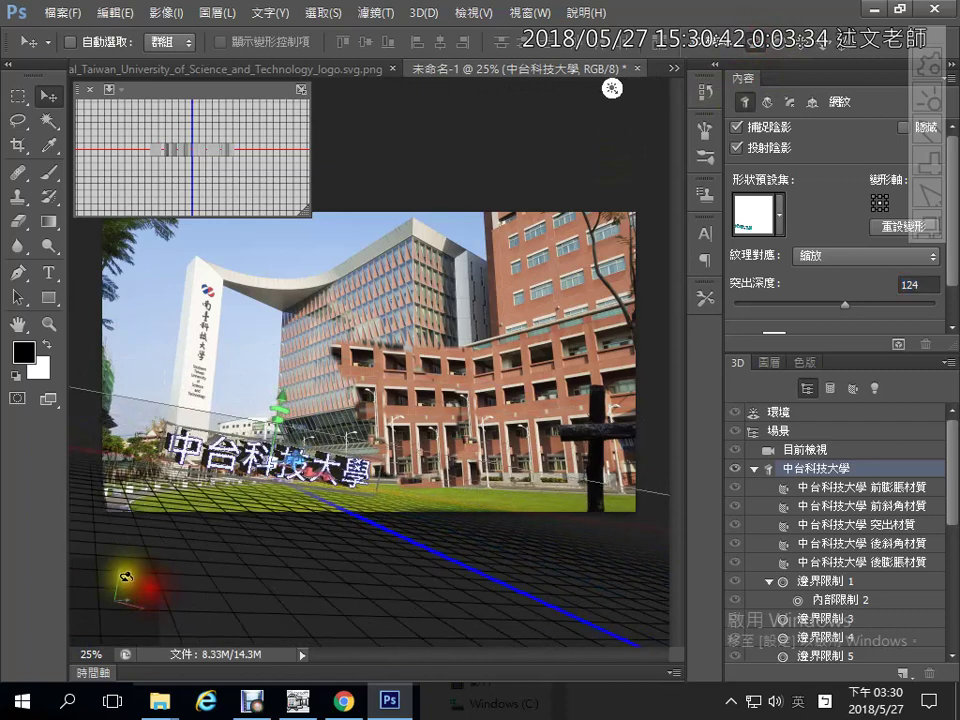
drag(115, 578, 103, 574)
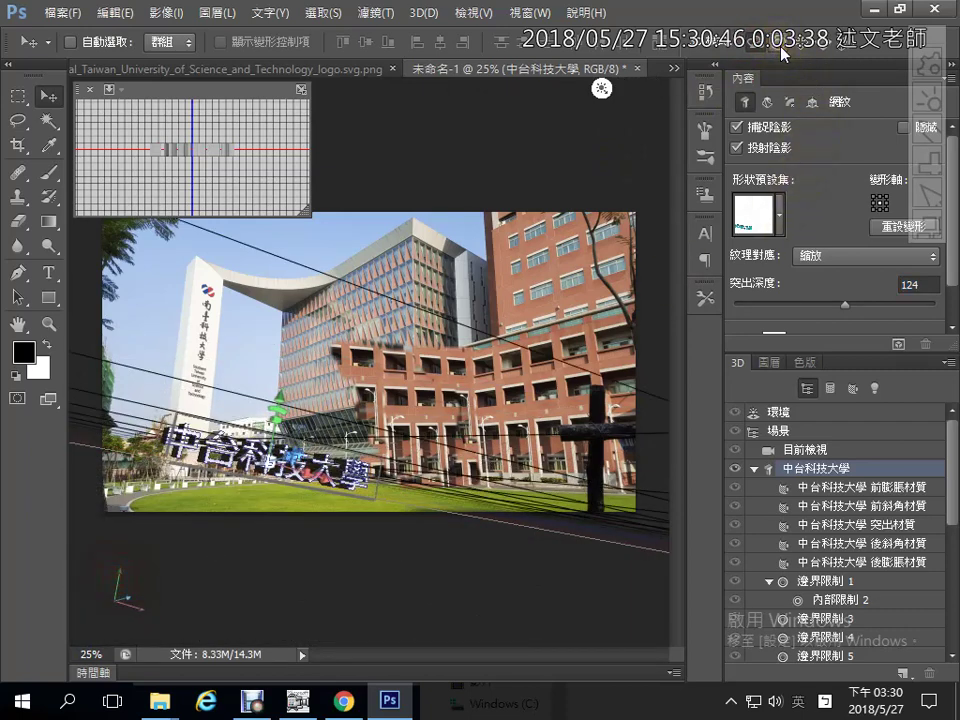
click(107, 578)
mouse_move(601, 89)
mouse_down()
mouse_move(658, 338)
mouse_move(647, 90)
mouse_move(497, 86)
mouse_move(530, 90)
mouse_up()
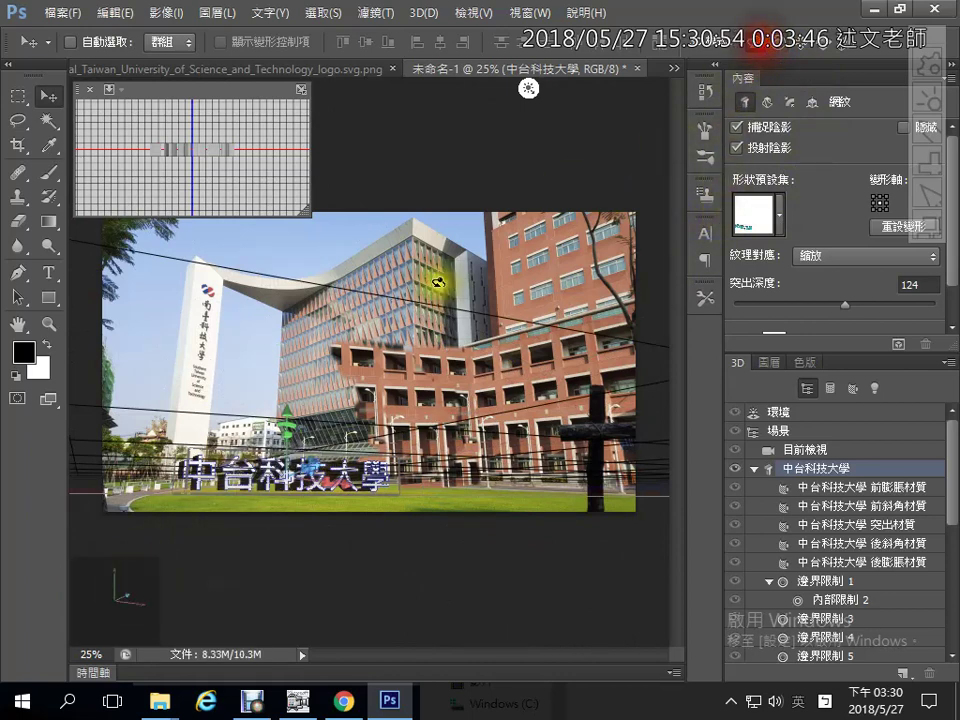
click(239, 395)
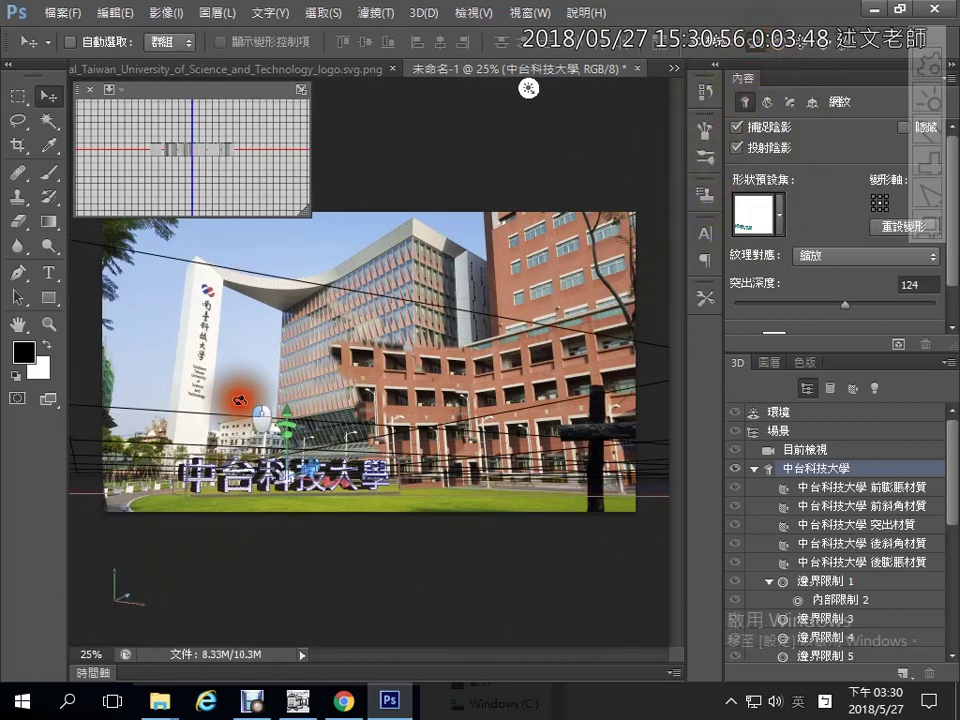
drag(239, 395, 236, 393)
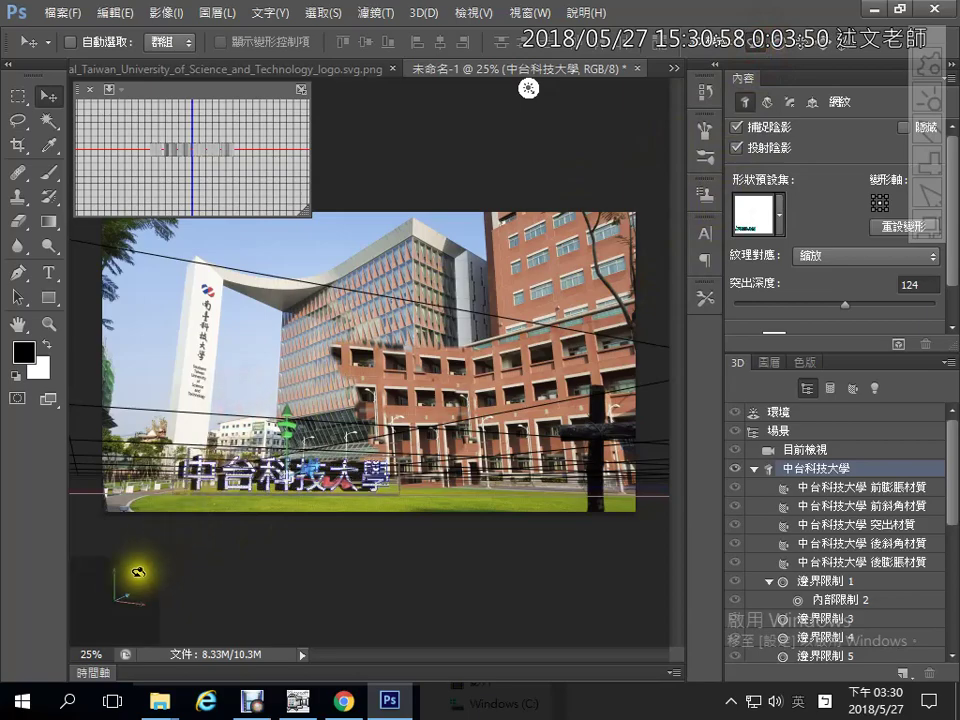
drag(133, 582, 135, 584)
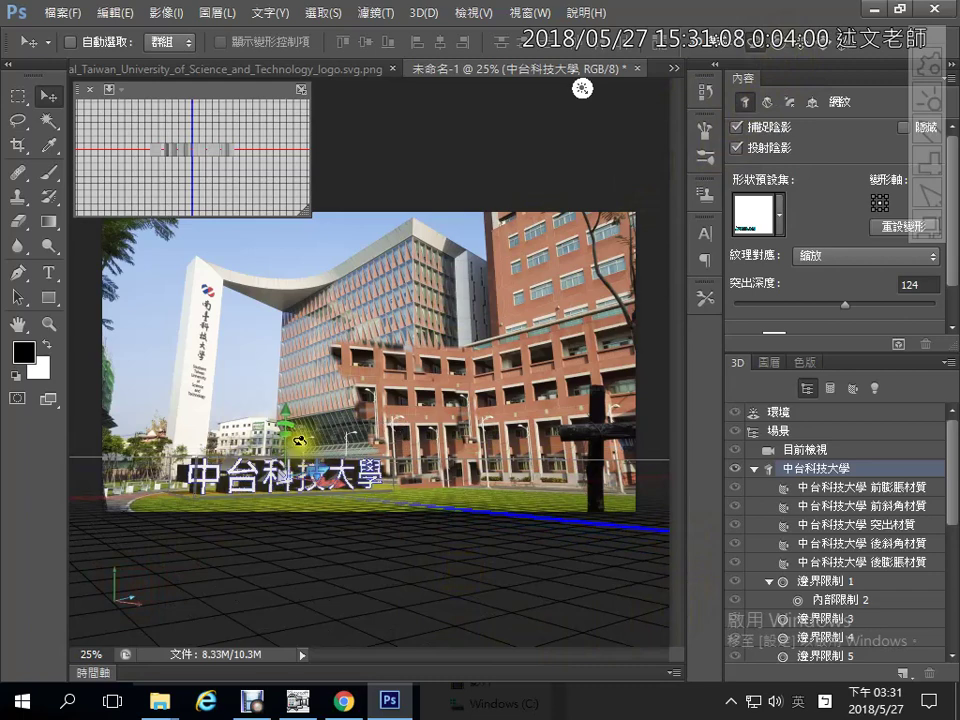
mouse_move(288, 404)
mouse_down()
mouse_move(283, 347)
mouse_move(318, 407)
mouse_move(300, 410)
mouse_move(301, 371)
mouse_move(299, 385)
mouse_up()
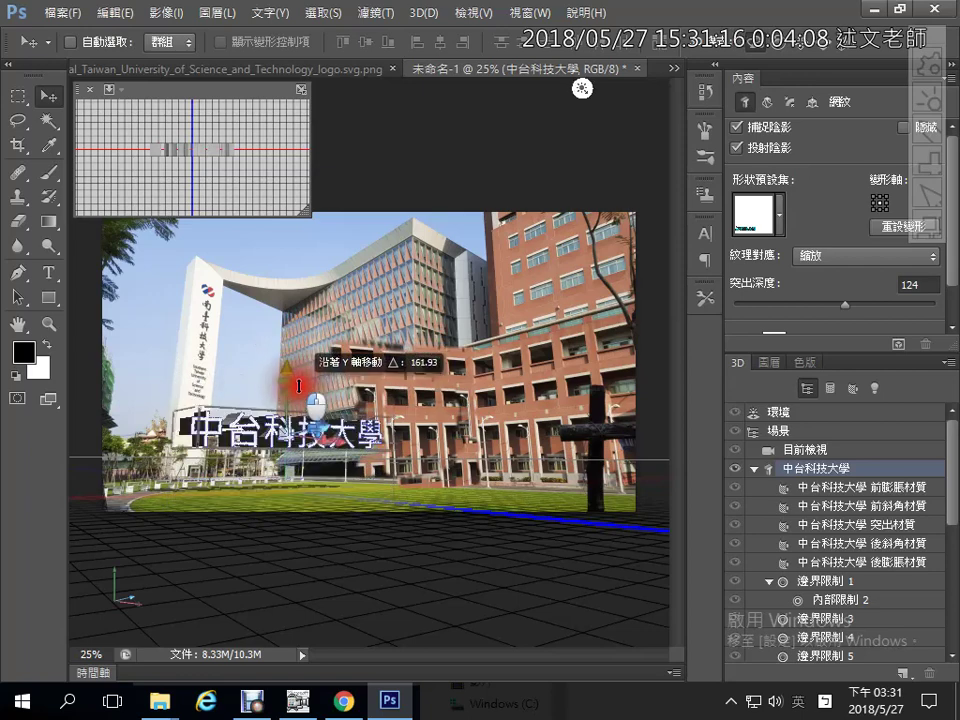
click(422, 13)
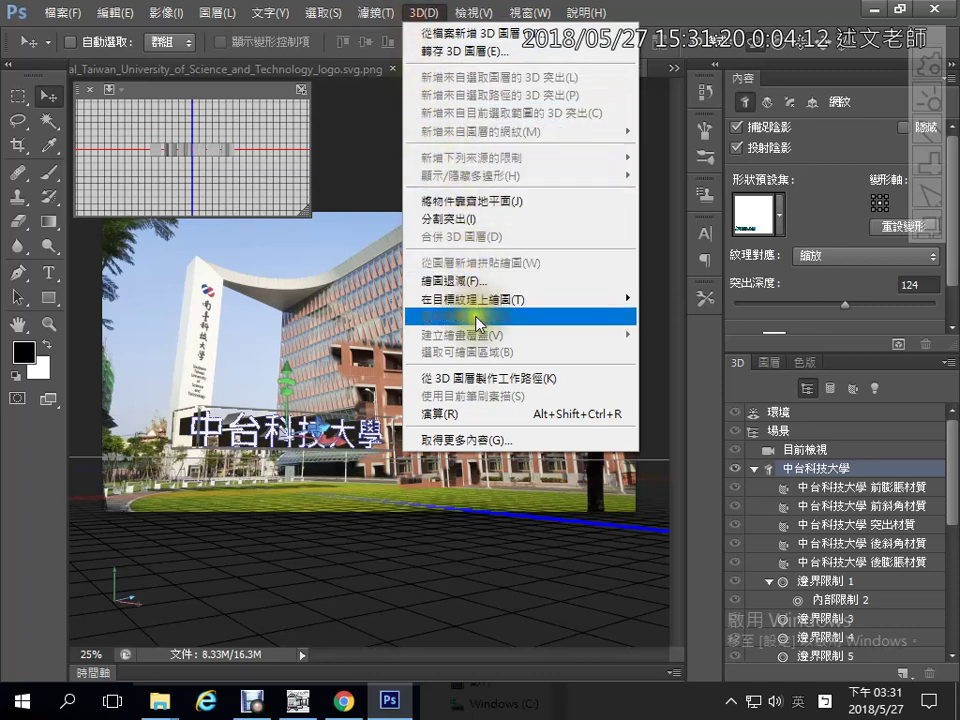
click(491, 203)
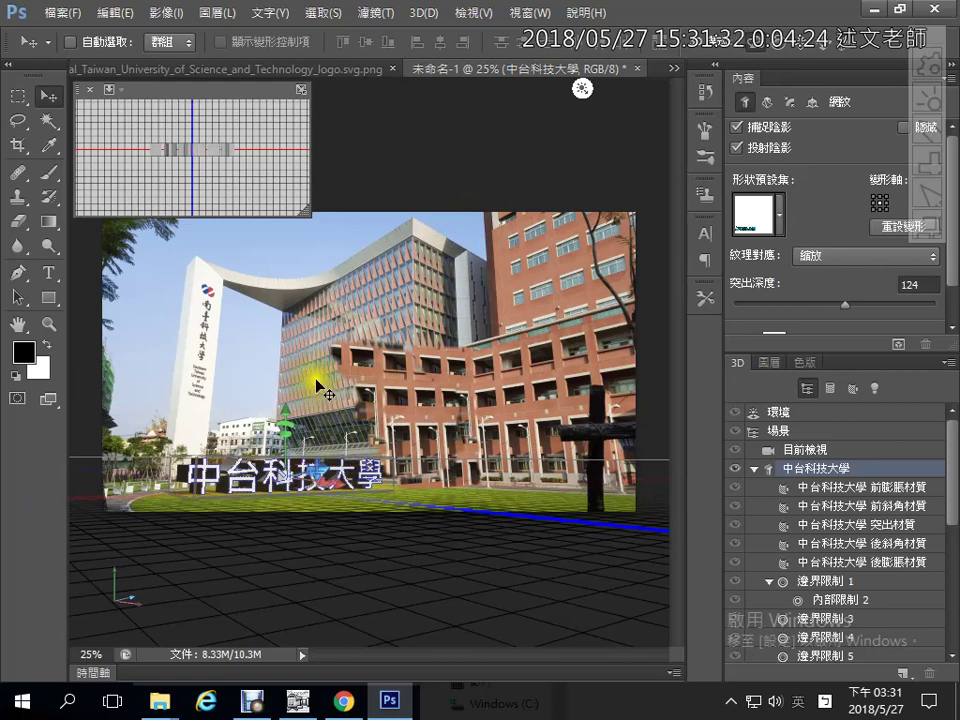
mouse_move(245, 349)
mouse_down()
mouse_move(304, 219)
mouse_move(350, 385)
mouse_move(263, 378)
mouse_up()
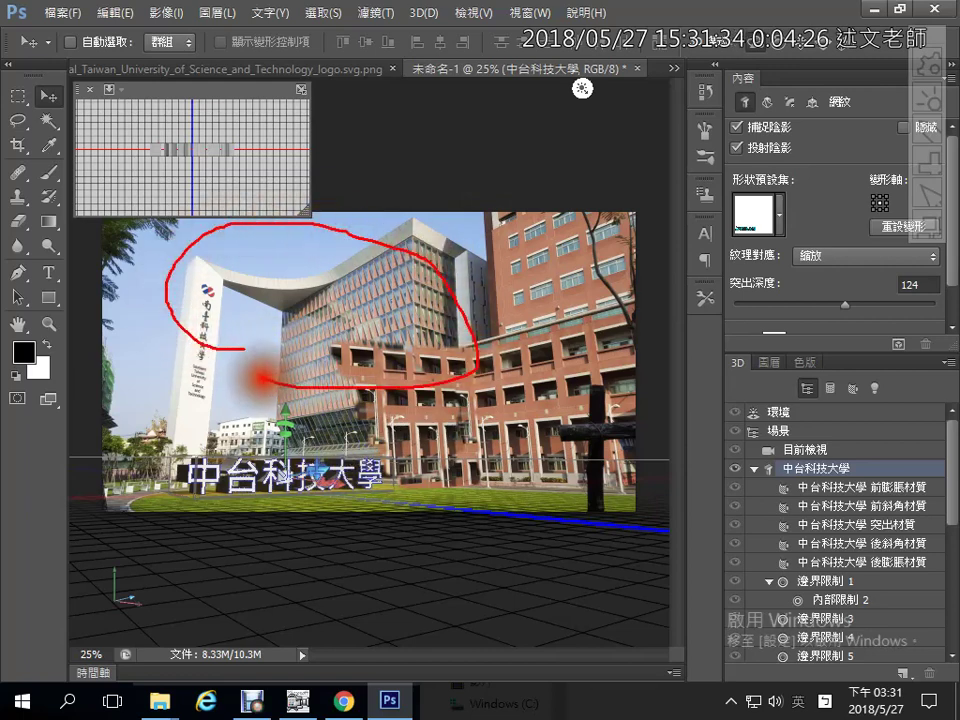
drag(189, 205, 212, 232)
mouse_move(303, 288)
mouse_down()
mouse_move(317, 321)
mouse_move(251, 347)
mouse_move(279, 321)
mouse_move(369, 287)
mouse_move(298, 283)
mouse_up()
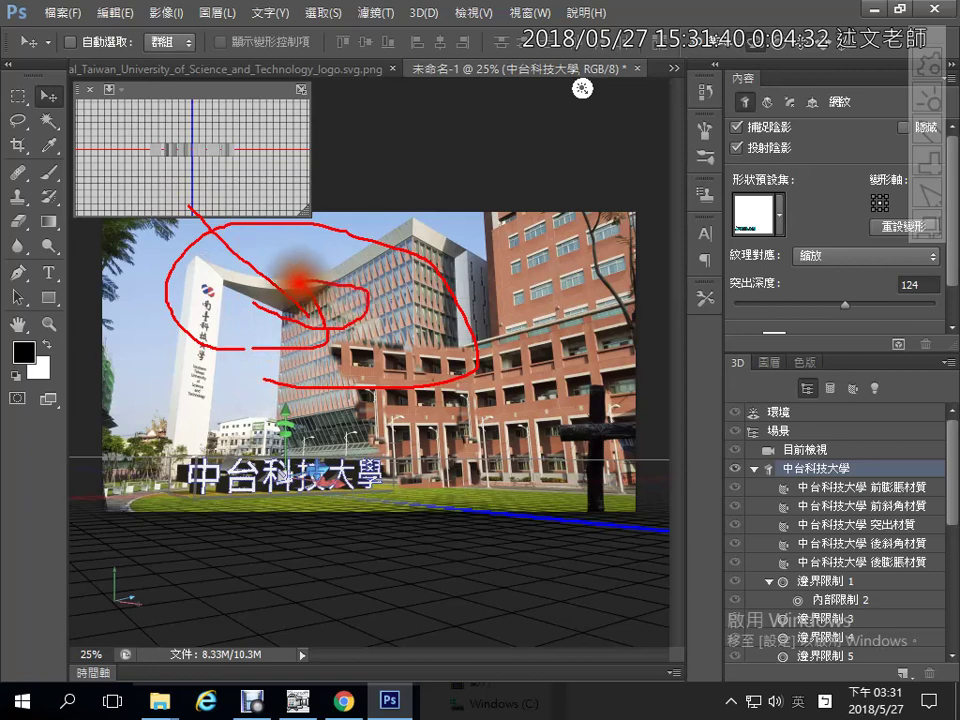
key(Escape)
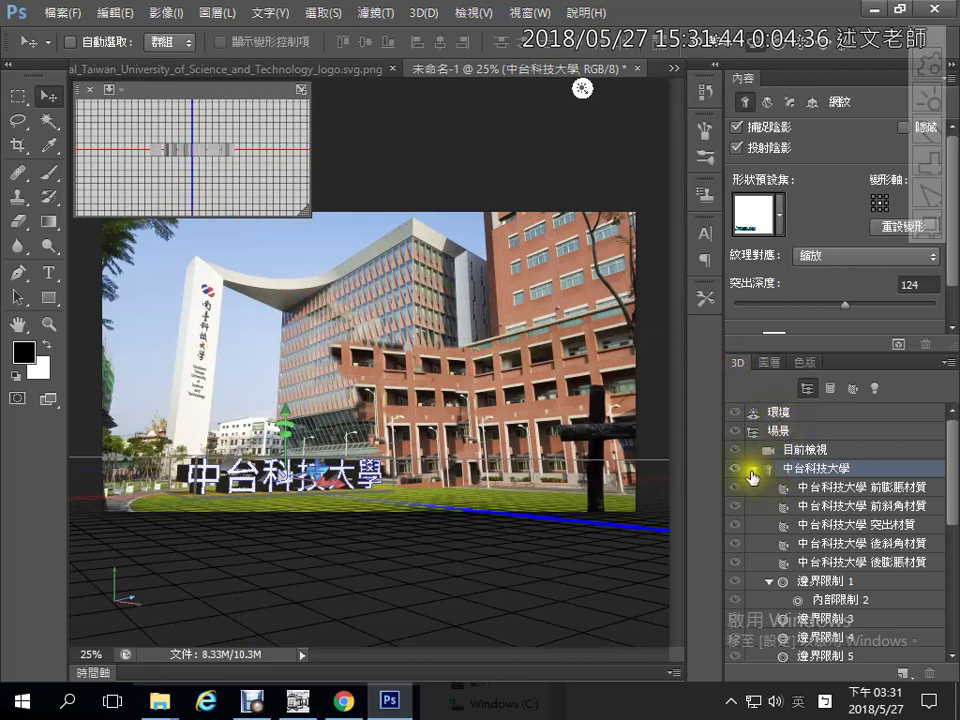
- Collapse the 中台科技大學 group and aim 無限光 1 from the upper left to shade the text
click(754, 468)
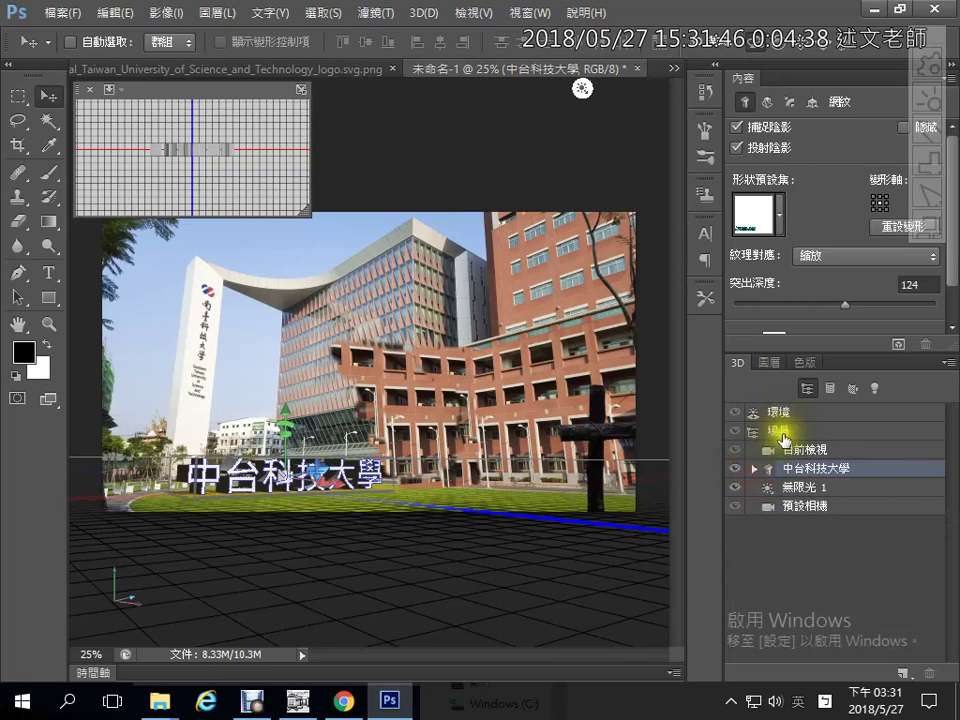
click(789, 488)
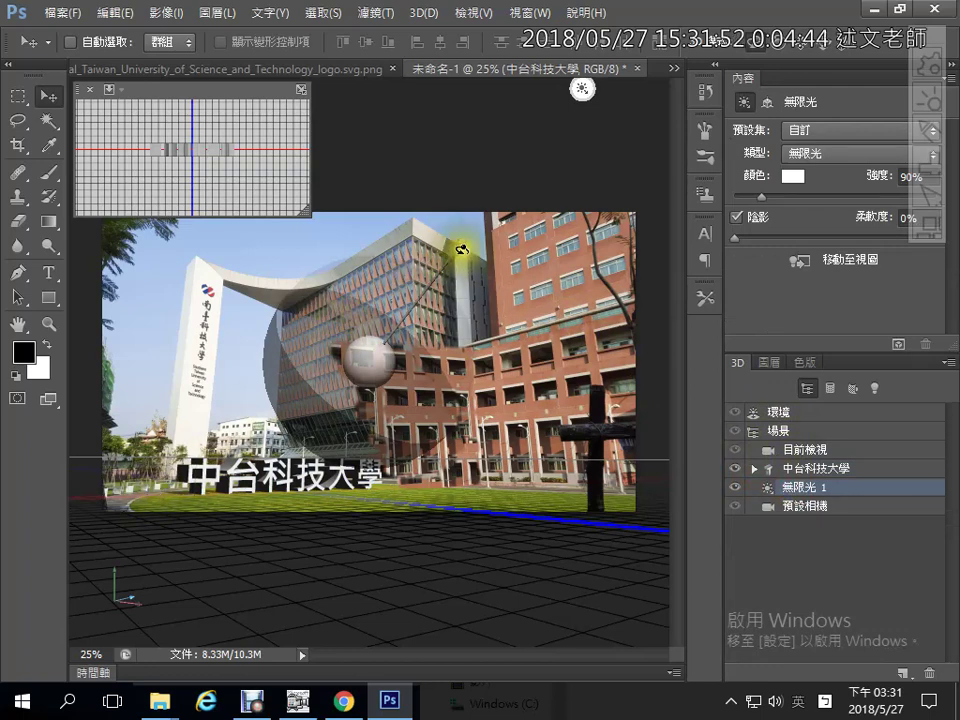
mouse_move(457, 242)
mouse_down()
mouse_move(362, 229)
mouse_move(179, 260)
mouse_move(197, 287)
mouse_move(193, 279)
mouse_move(178, 289)
mouse_up()
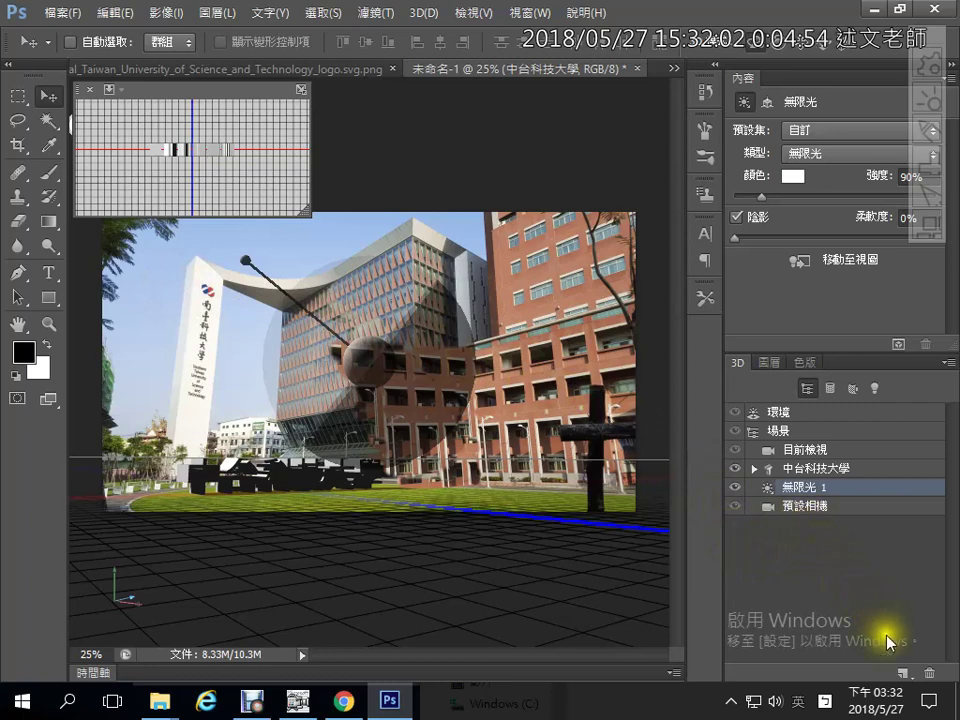
click(906, 674)
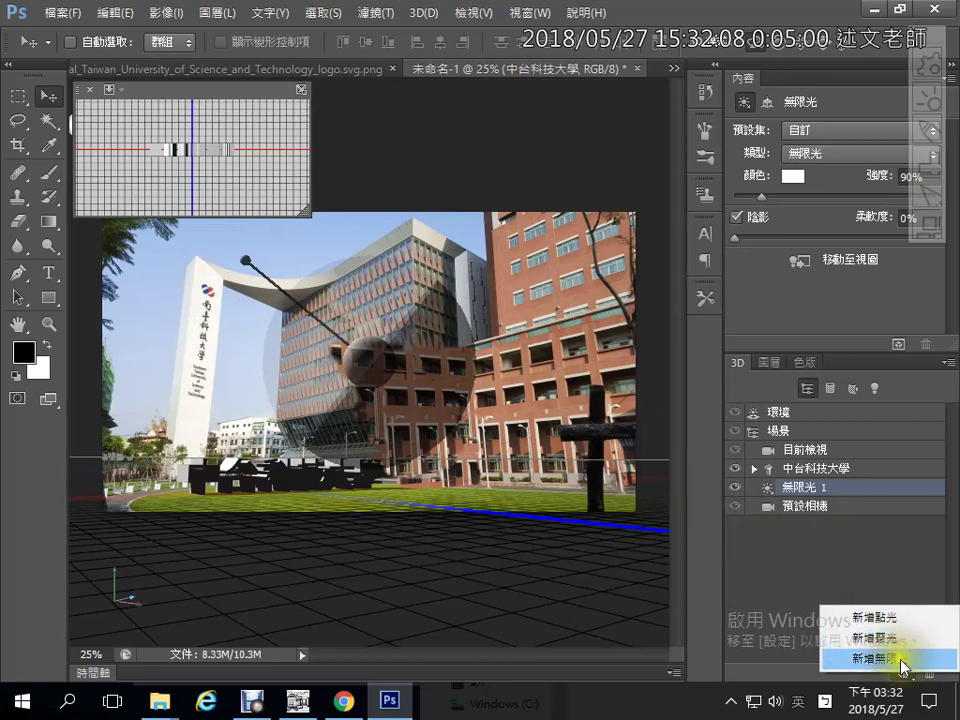
- Add a point light (新增點光) and move it along X just right of the 中台科技大學 text
click(904, 627)
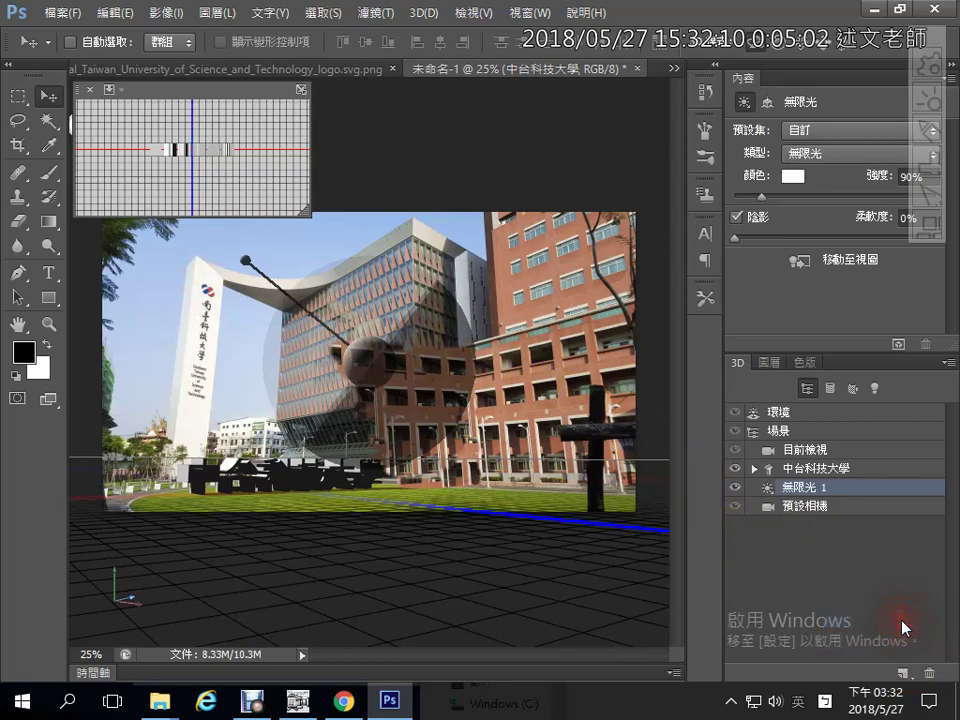
click(834, 552)
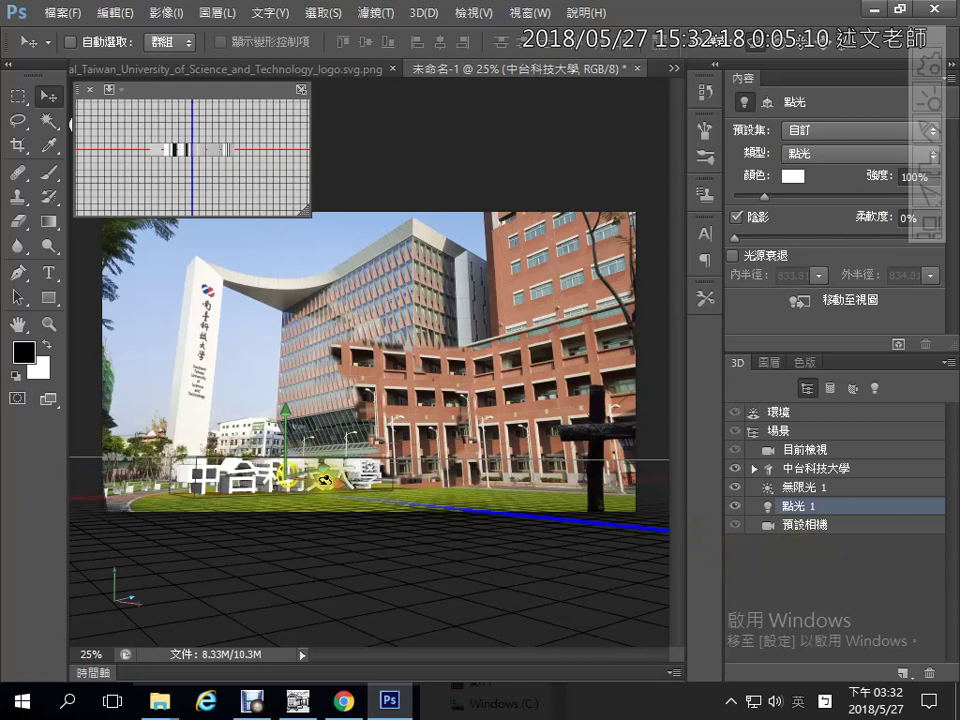
drag(328, 480, 392, 487)
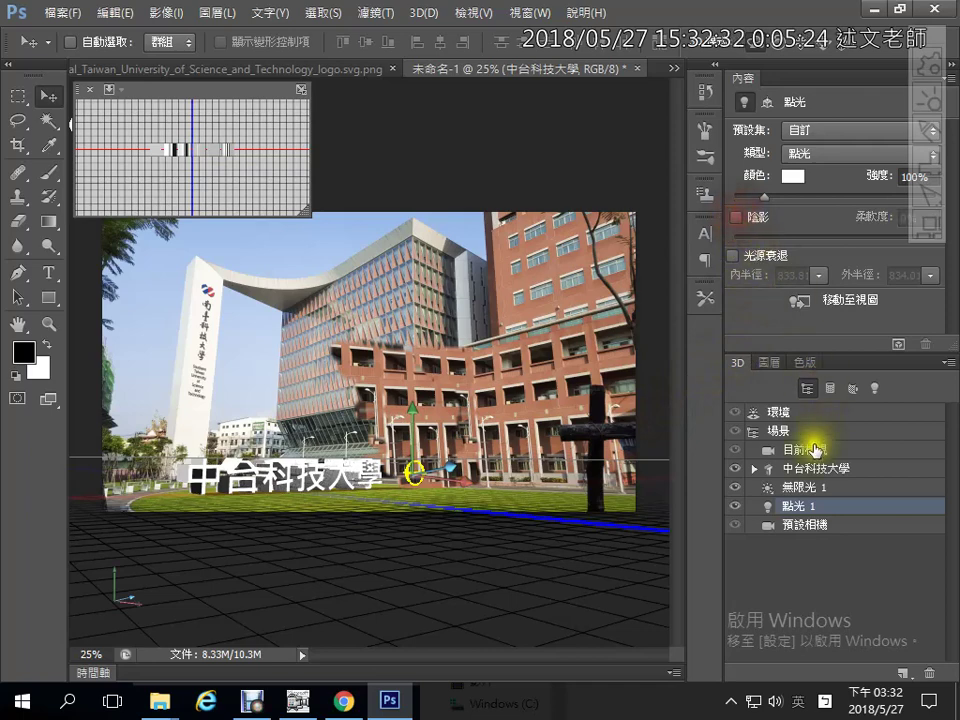
click(801, 489)
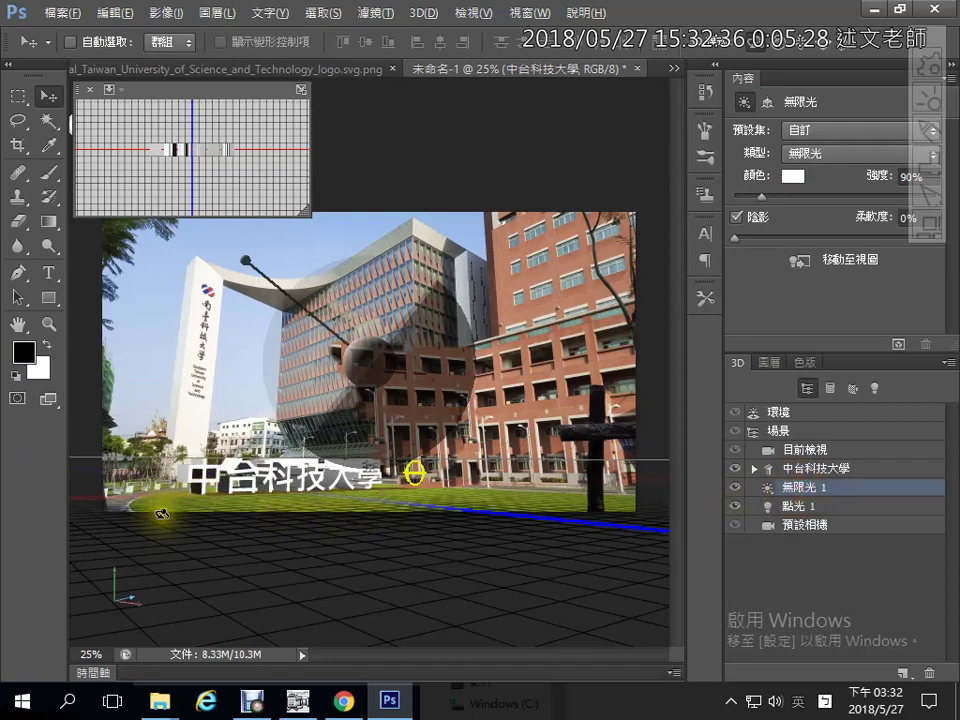
- Set Infinite Light 1 to 772% intensity (強度) with 24% shadow softness (柔軟度)
scroll(160, 513, up, 1)
scroll(160, 513, up, 2)
scroll(160, 513, up, 3)
scroll(160, 513, up, 1)
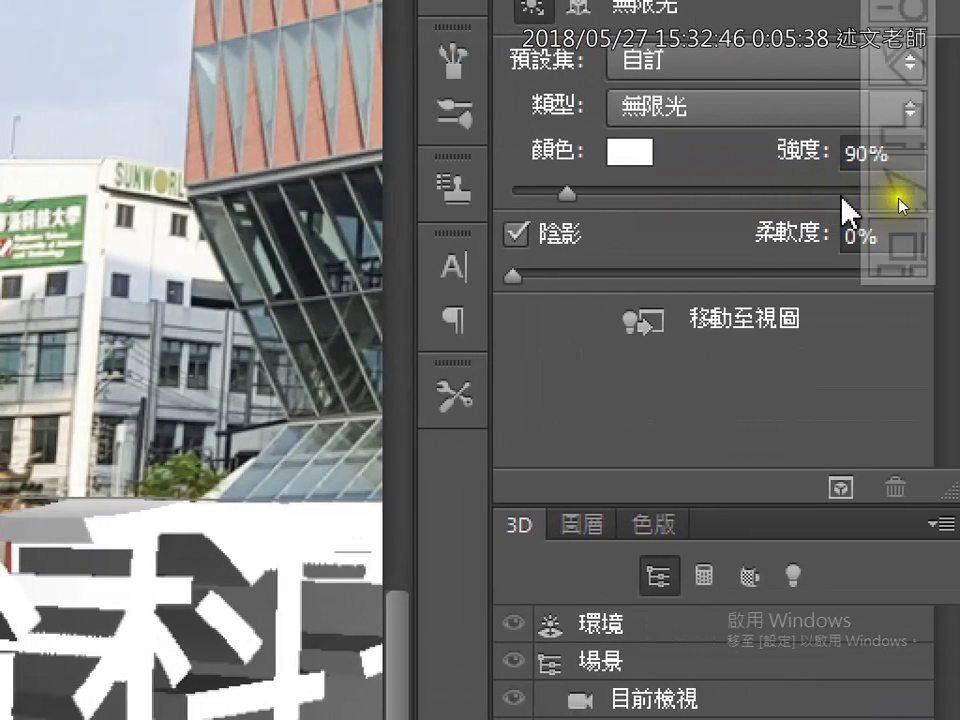
click(845, 194)
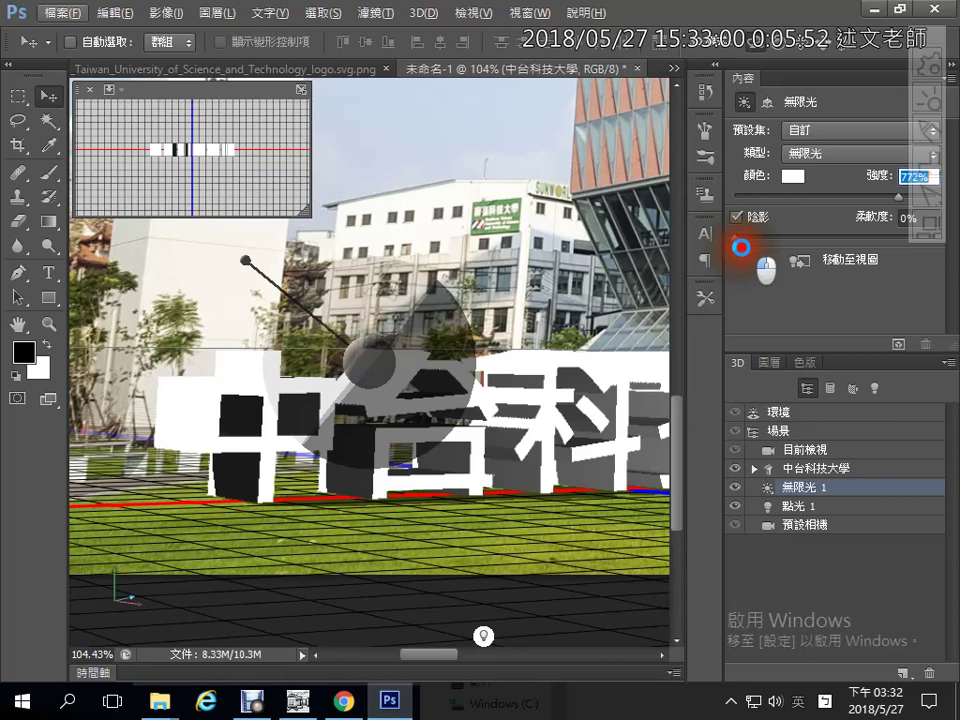
key(Tab)
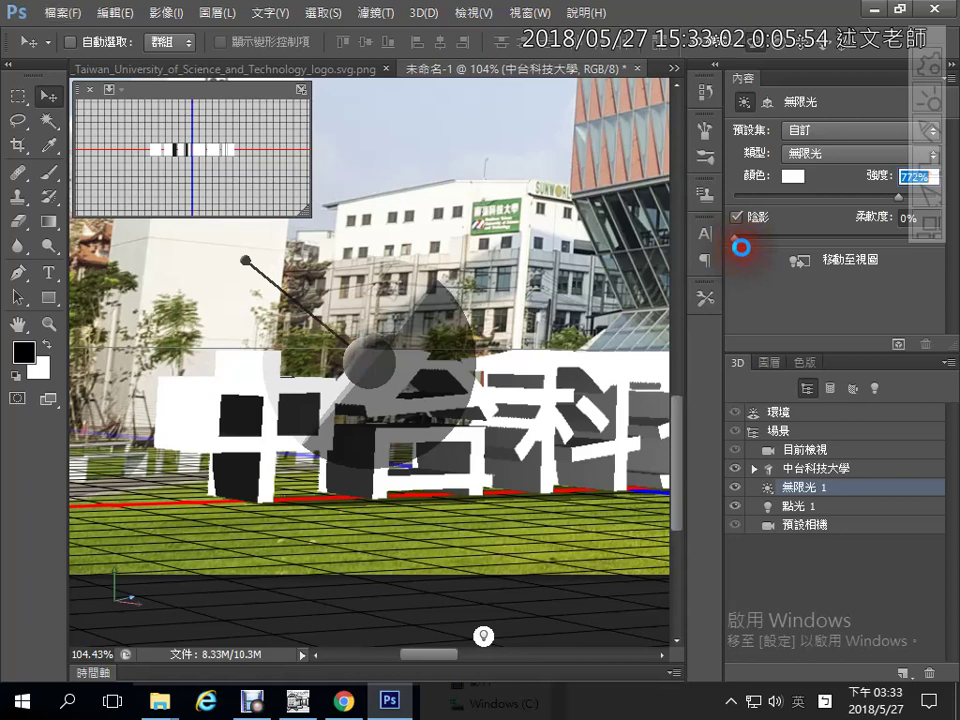
key(Up)
drag(750, 247, 776, 236)
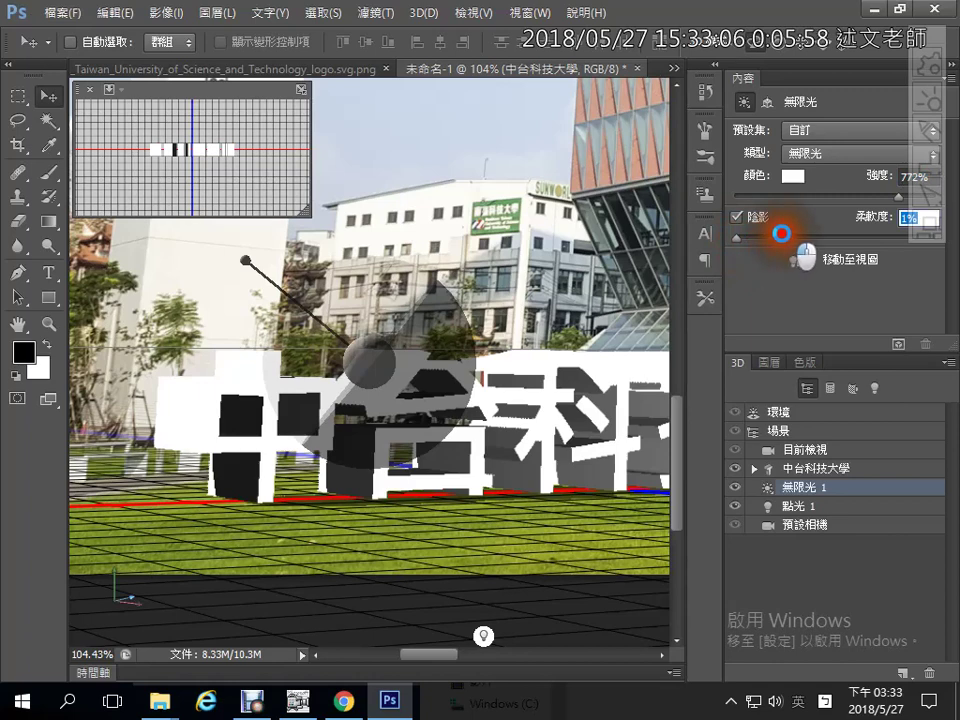
click(344, 503)
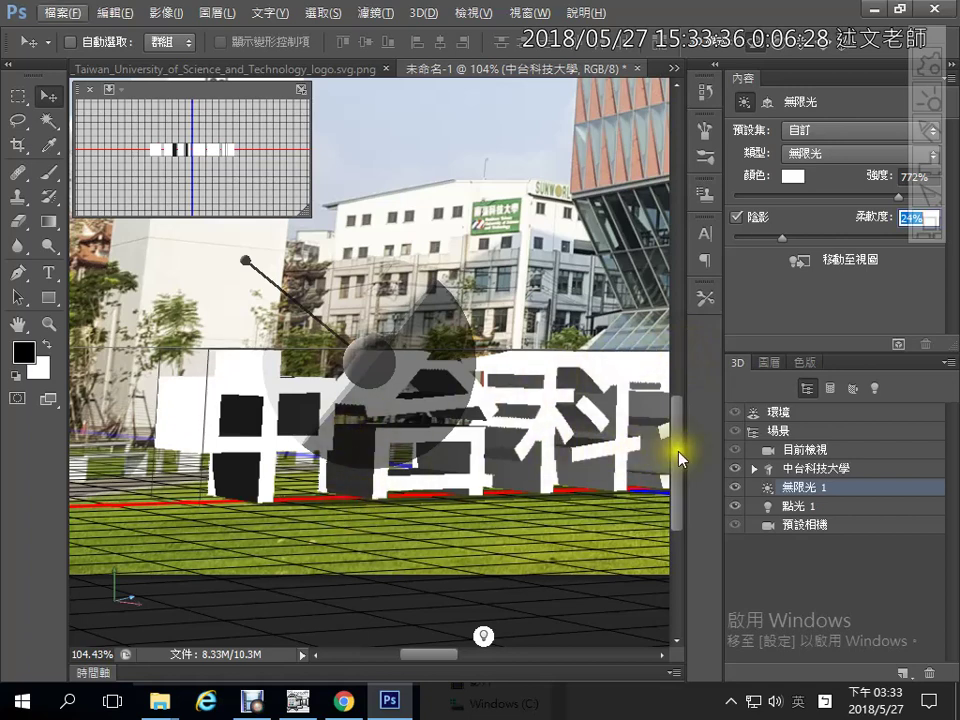
mouse_move(680, 450)
mouse_down()
mouse_move(676, 487)
mouse_move(672, 454)
mouse_up()
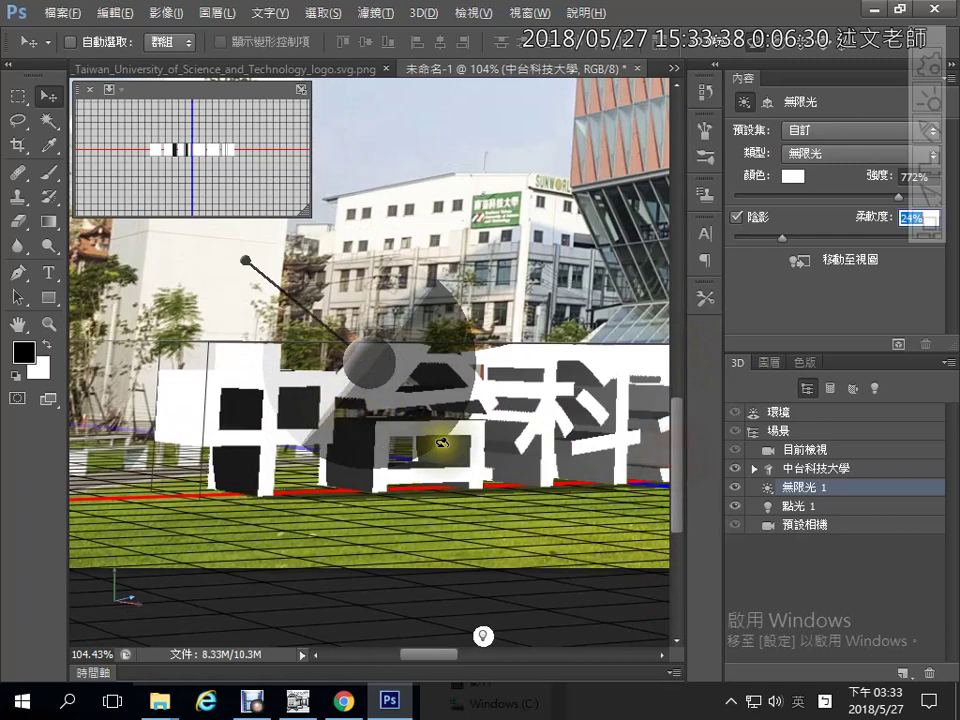
- Zoom out to 33.3% and pan so the whole campus photo with the 3D text is centred
key(alt)
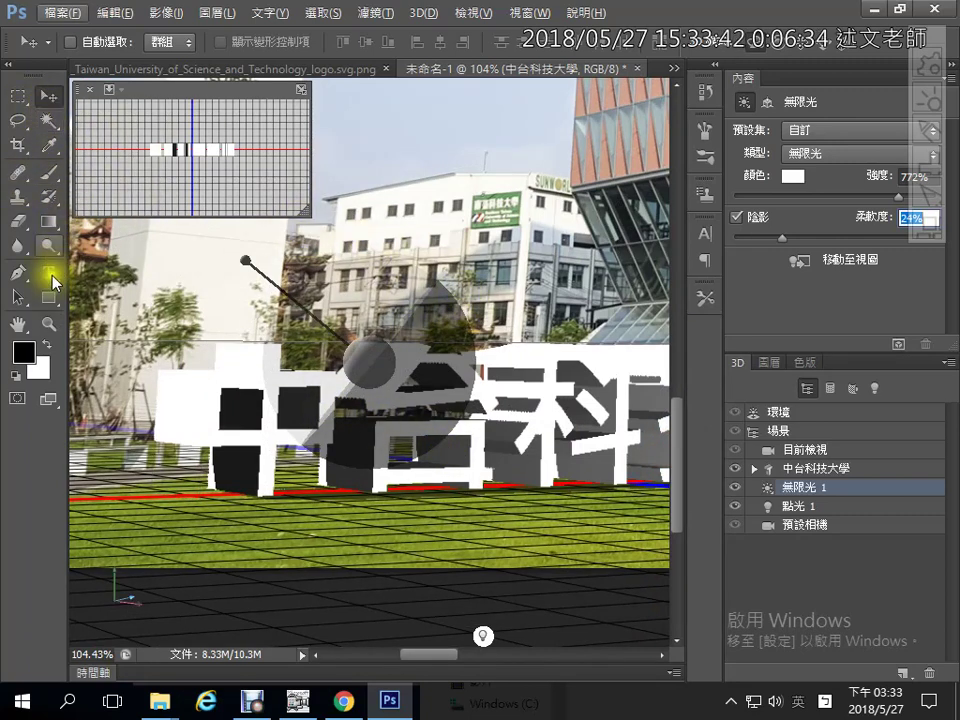
click(48, 323)
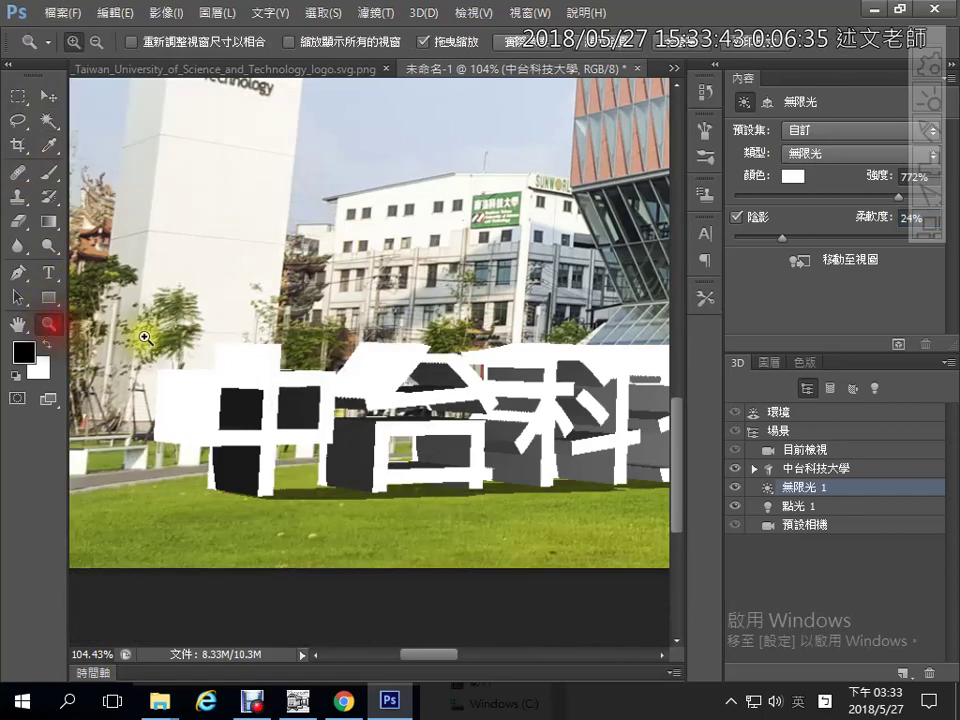
alt+click(520, 345)
alt+click(520, 345)
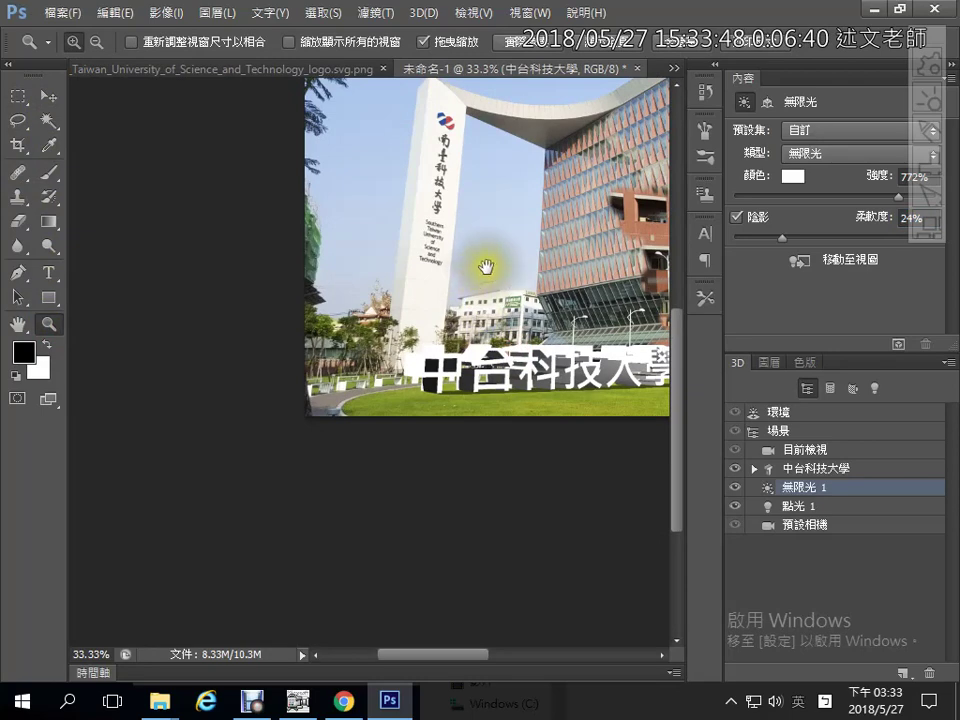
drag(488, 263, 280, 400)
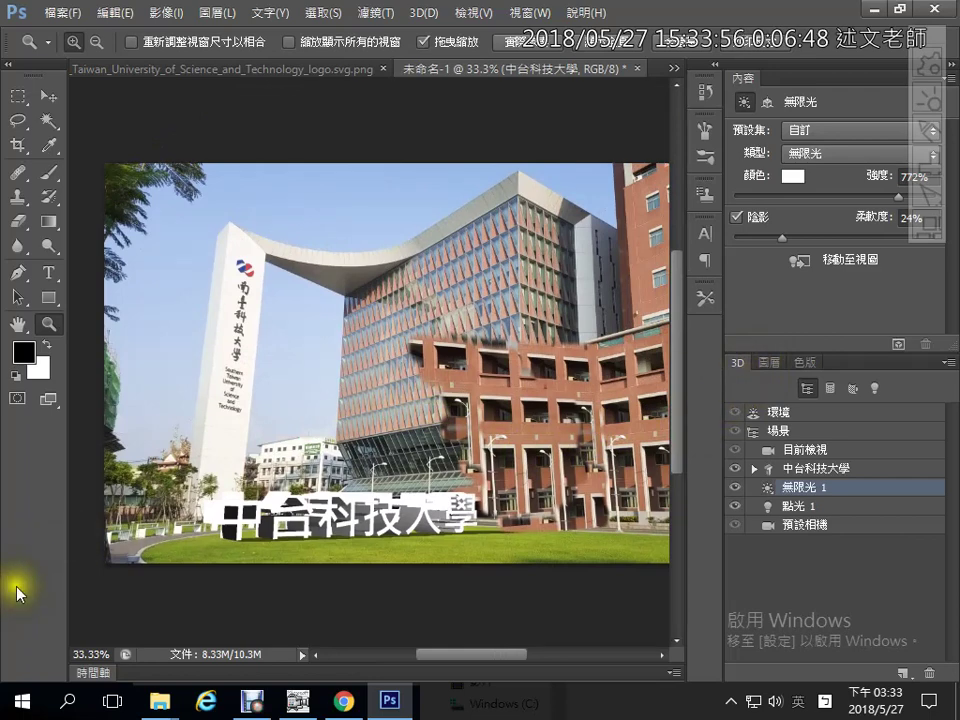
- Render the 3D scene with 3D > 演算, then reopen and dismiss the 3D menu
click(423, 13)
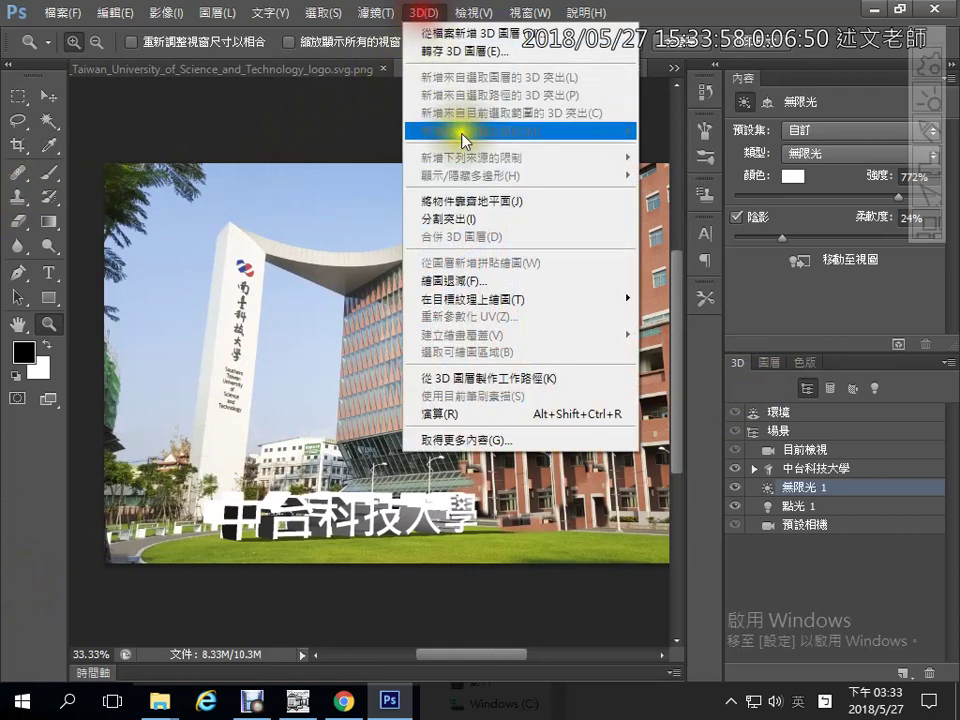
click(485, 415)
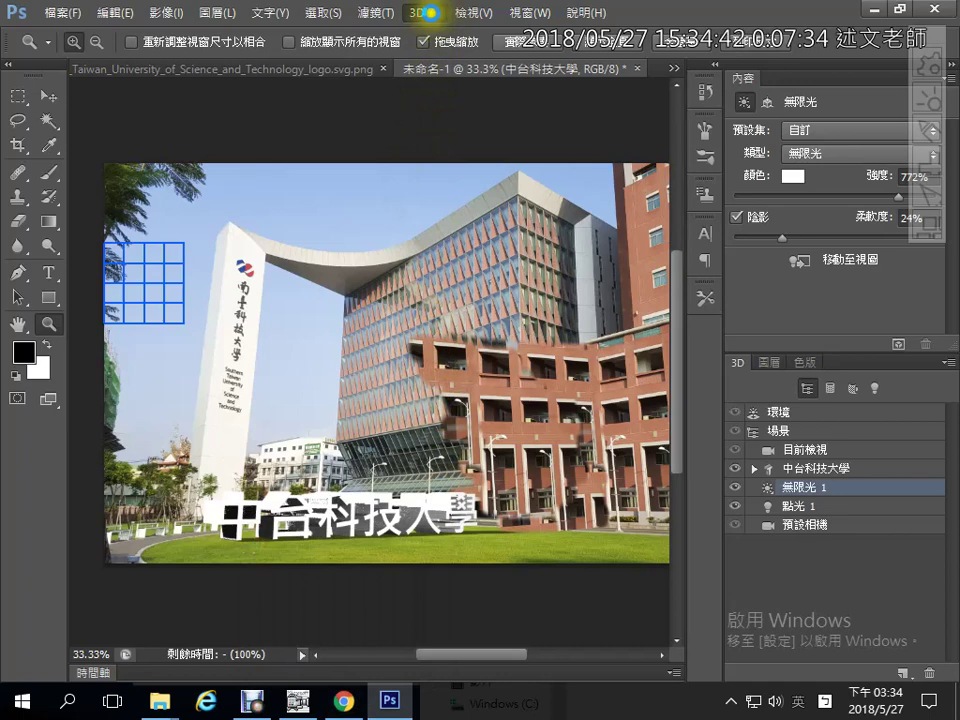
click(426, 13)
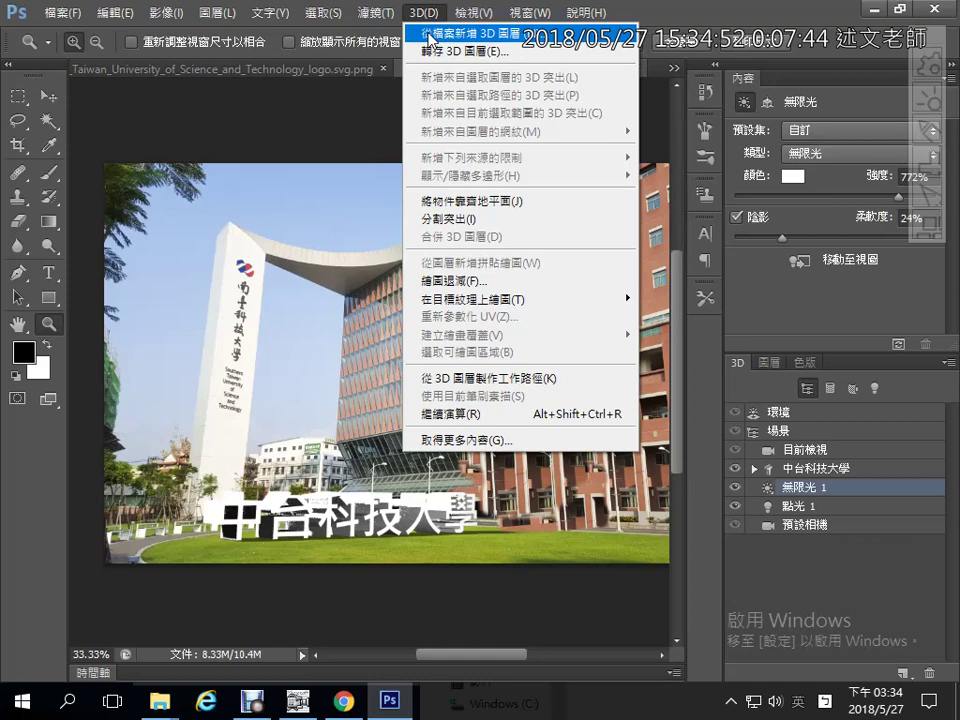
click(786, 308)
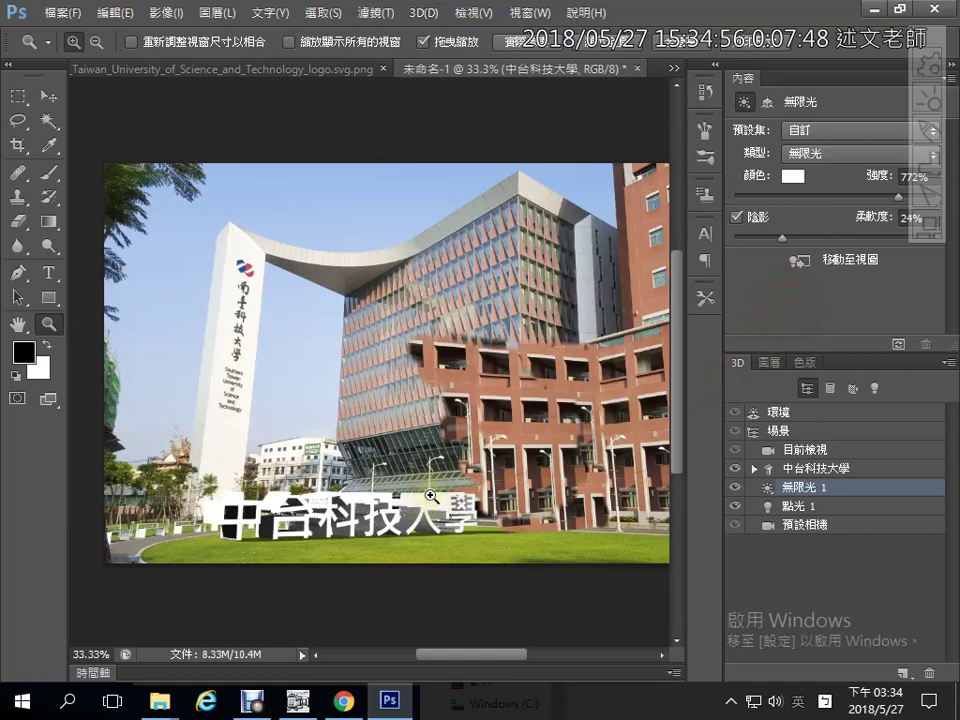
- Select the 中台科技大學 mesh in the 3D scene tree and enable the Move tool's 3D axes
click(775, 366)
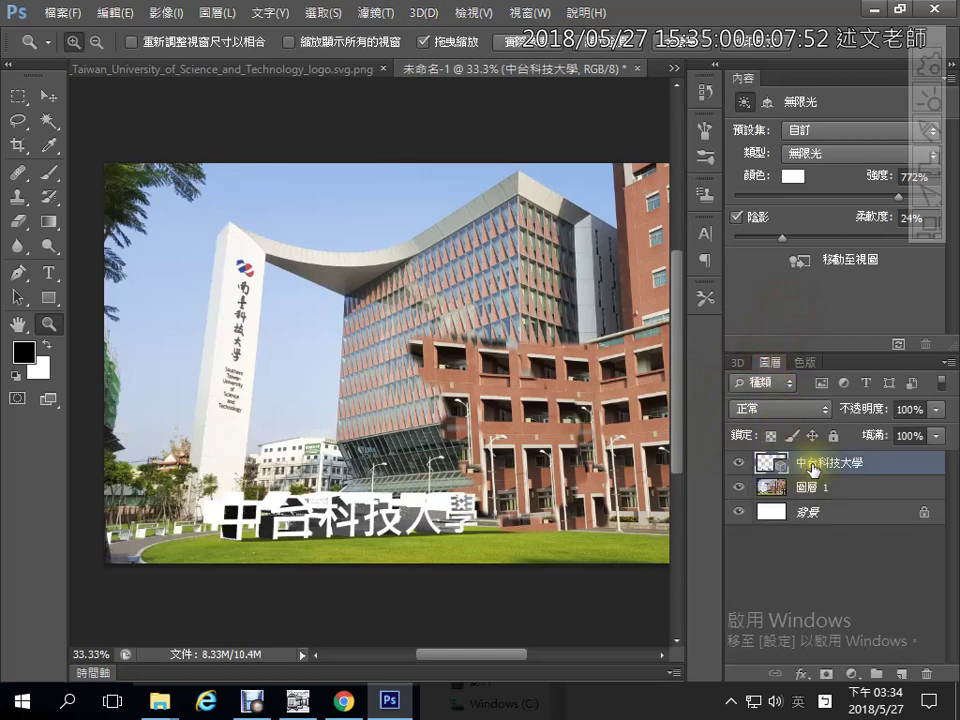
click(807, 463)
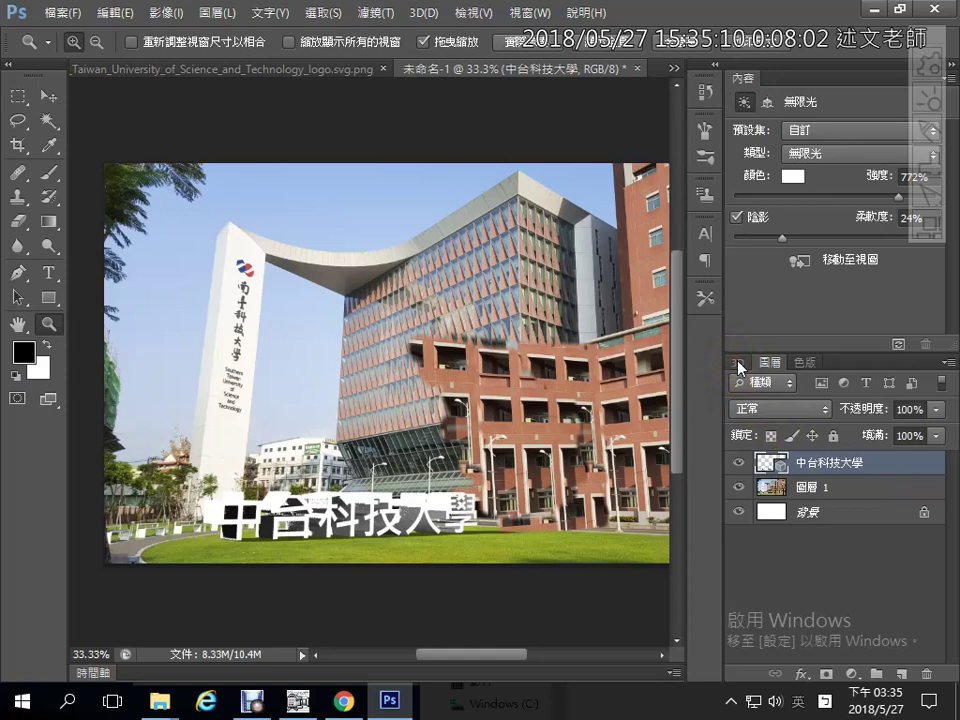
click(797, 467)
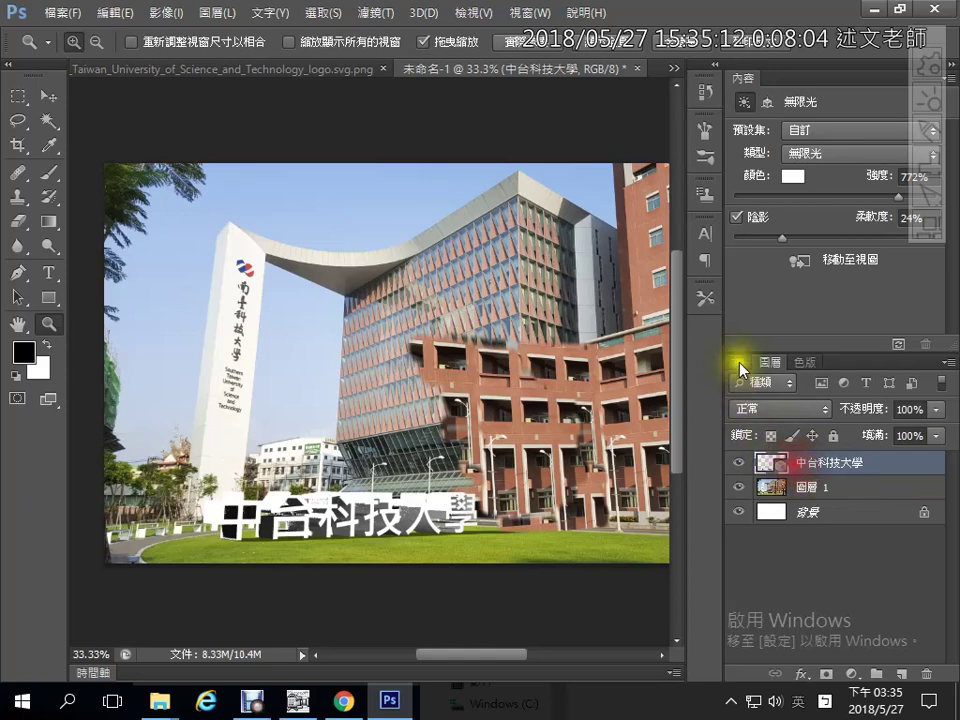
click(738, 363)
click(791, 471)
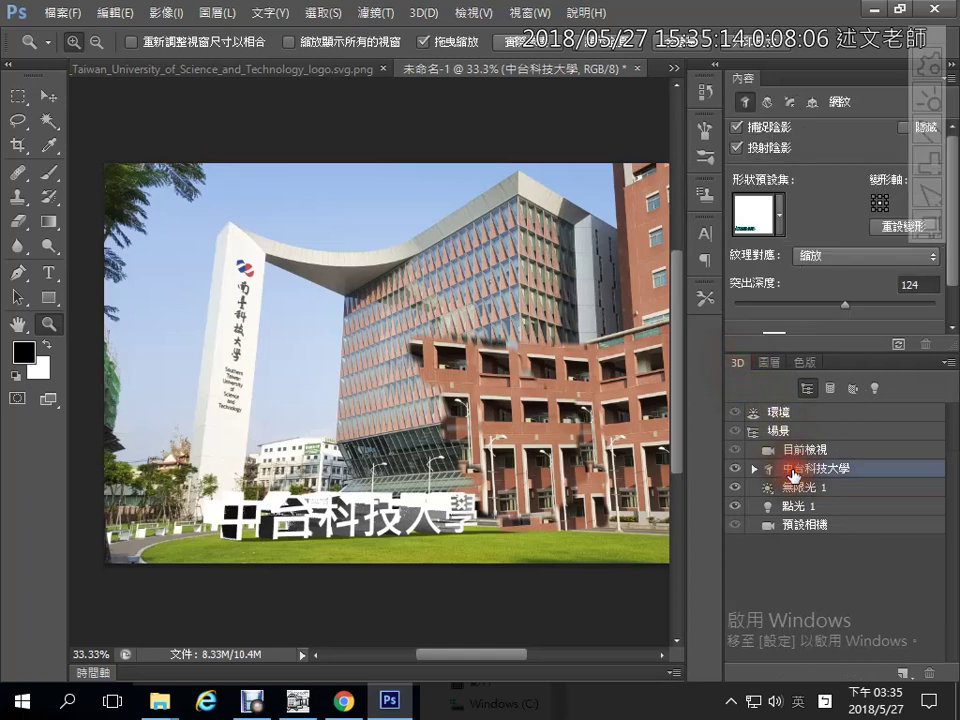
click(53, 98)
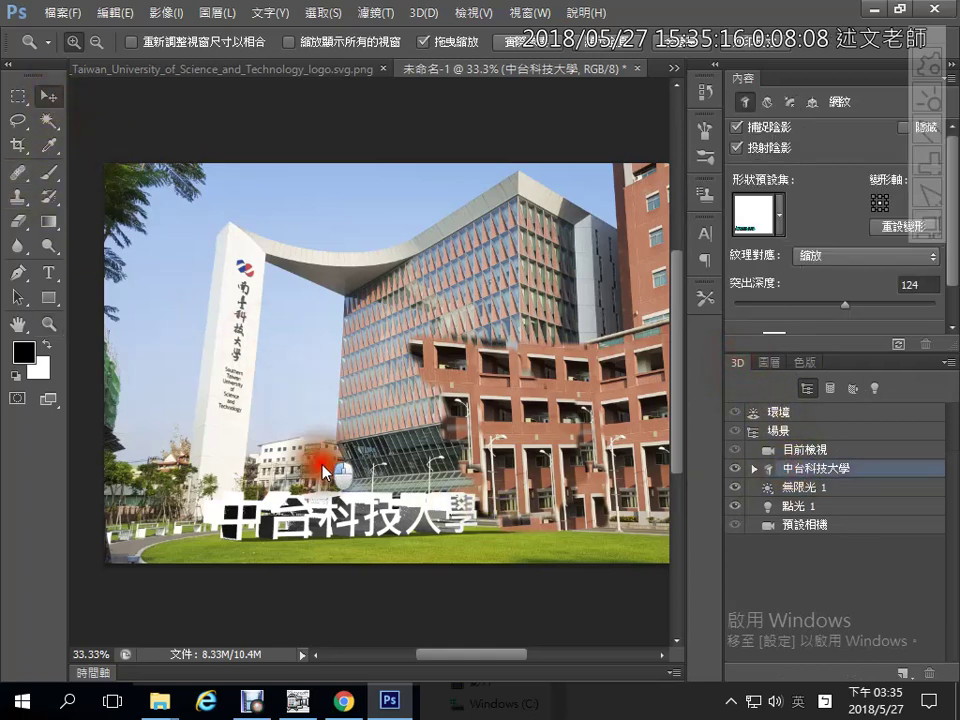
click(349, 522)
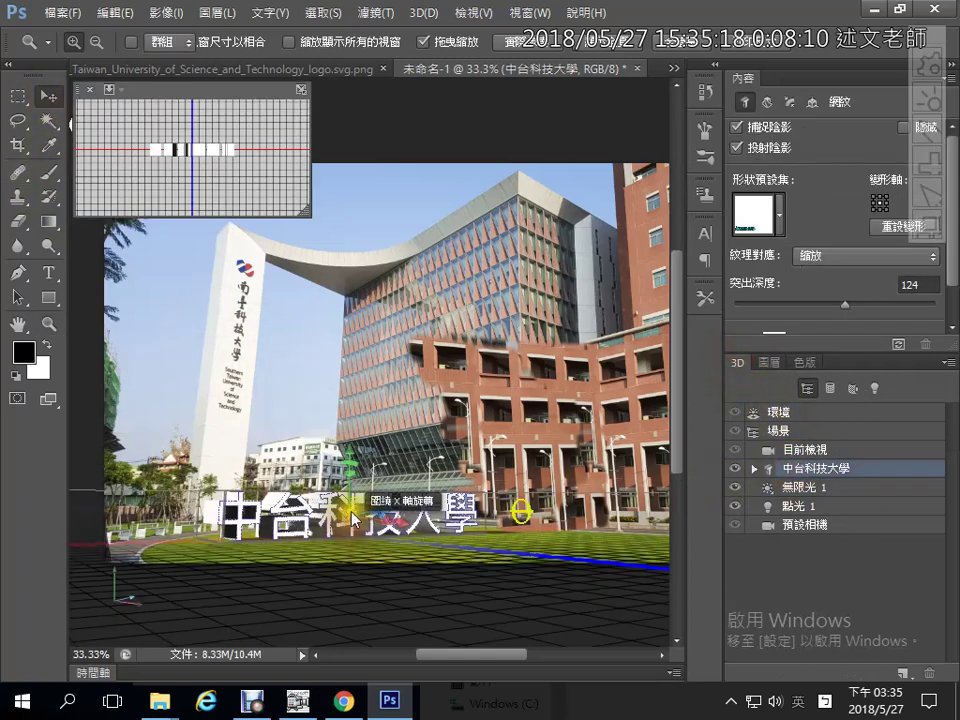
- Nudge the 3D text about 18 units down Y, tilt it on X, then show Layers
mouse_move(352, 458)
mouse_down()
mouse_move(365, 505)
mouse_move(350, 534)
mouse_up()
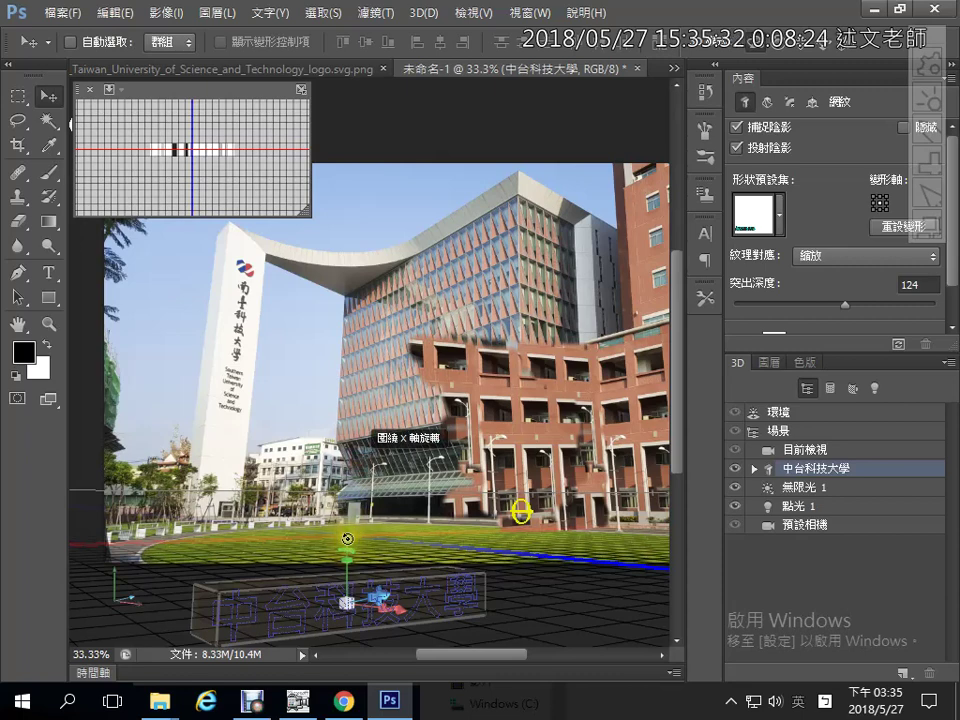
drag(347, 538, 347, 539)
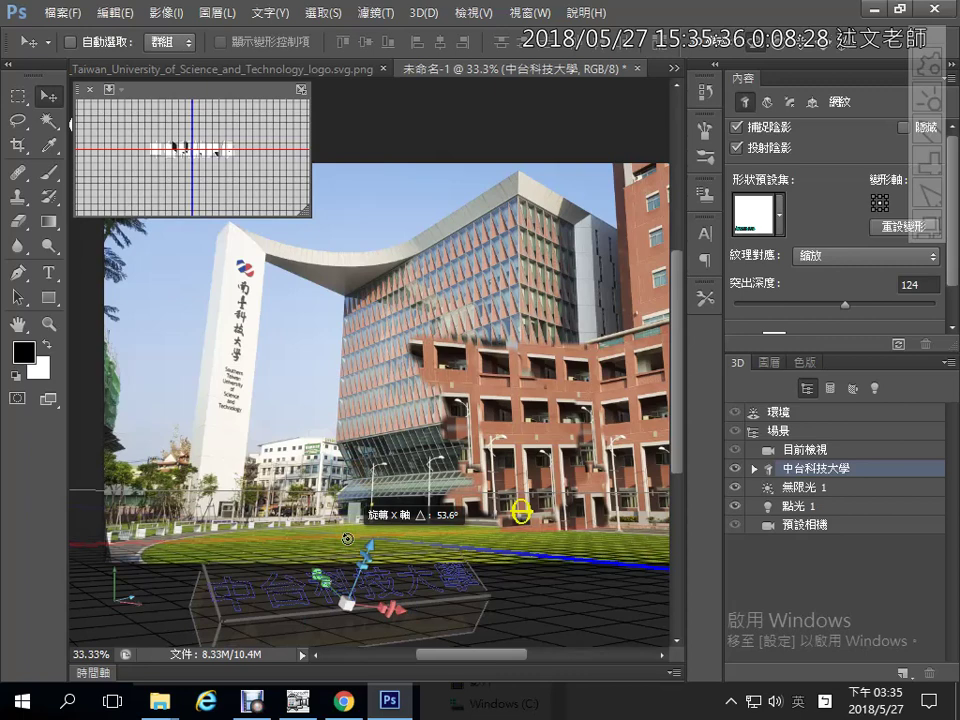
drag(347, 539, 347, 539)
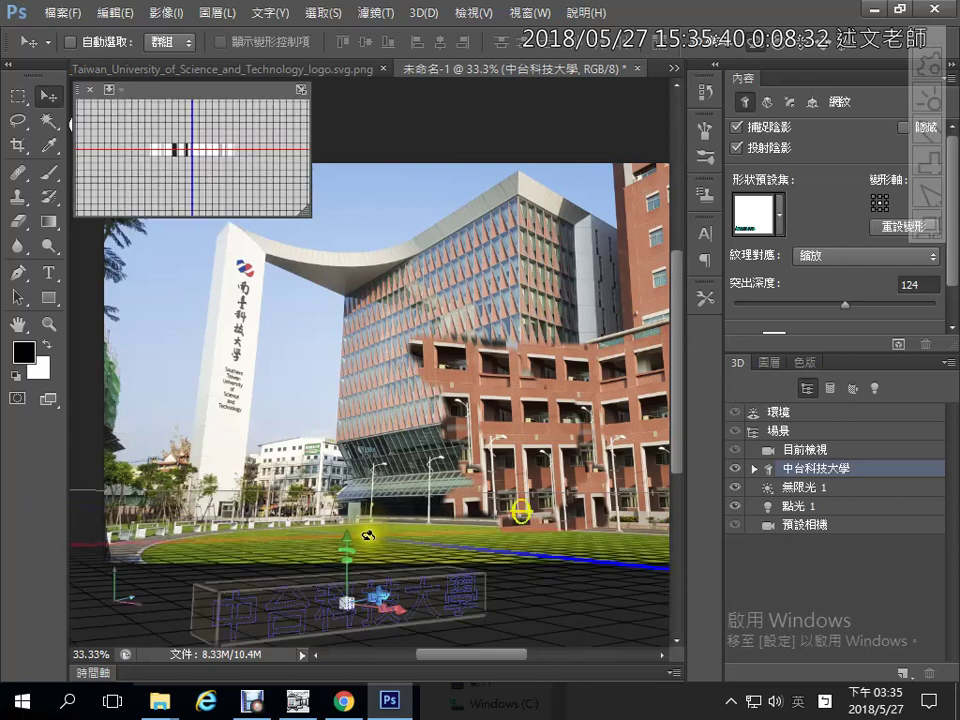
drag(368, 537, 368, 537)
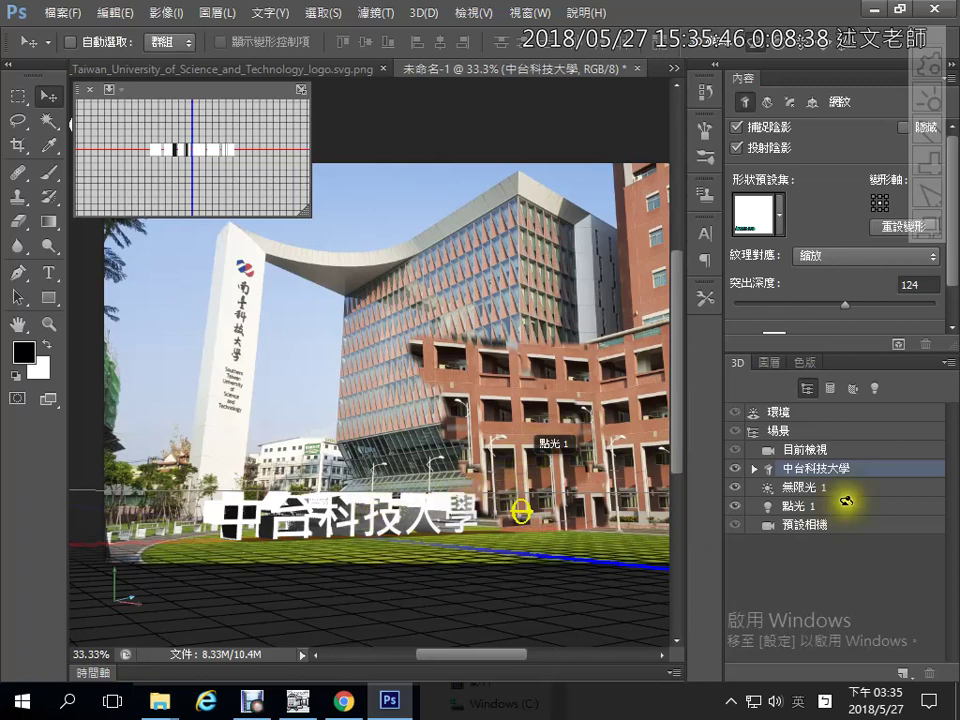
drag(360, 510, 346, 455)
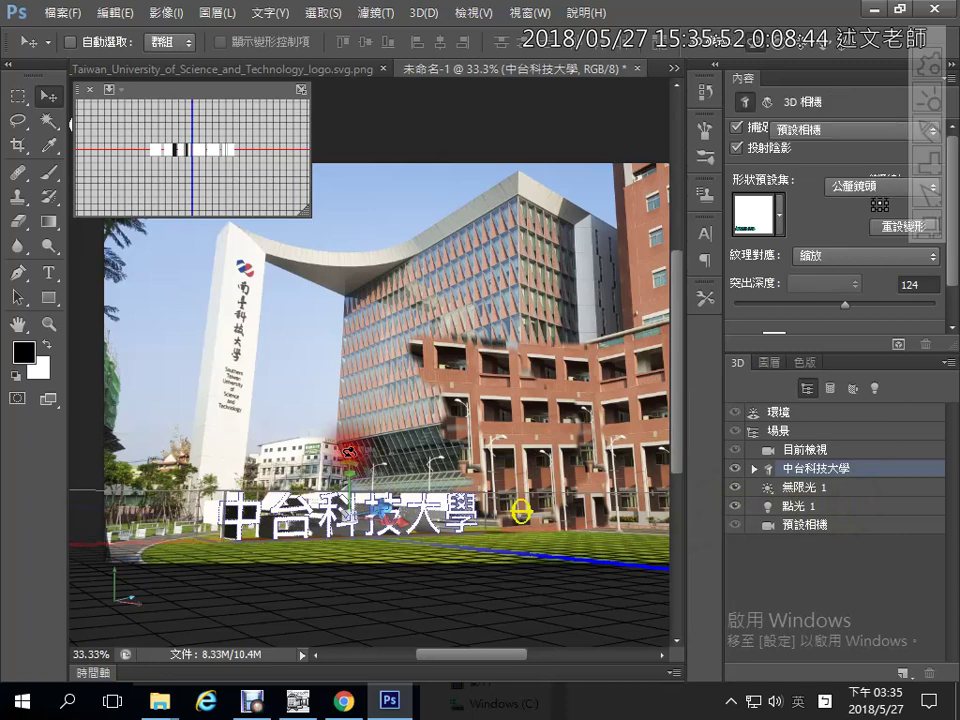
drag(349, 452, 349, 462)
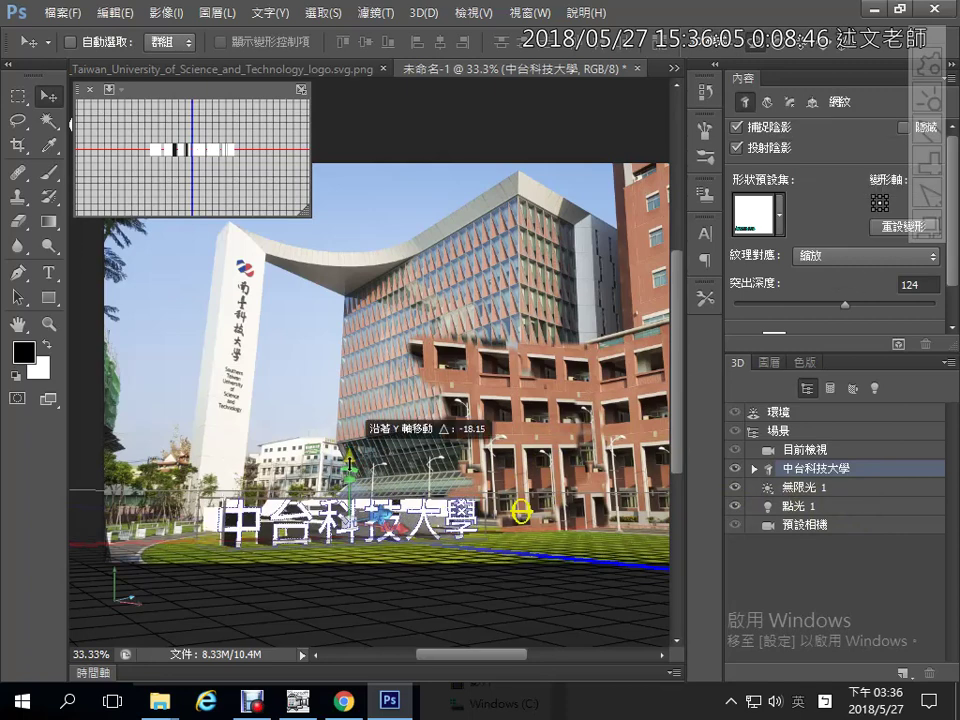
click(769, 362)
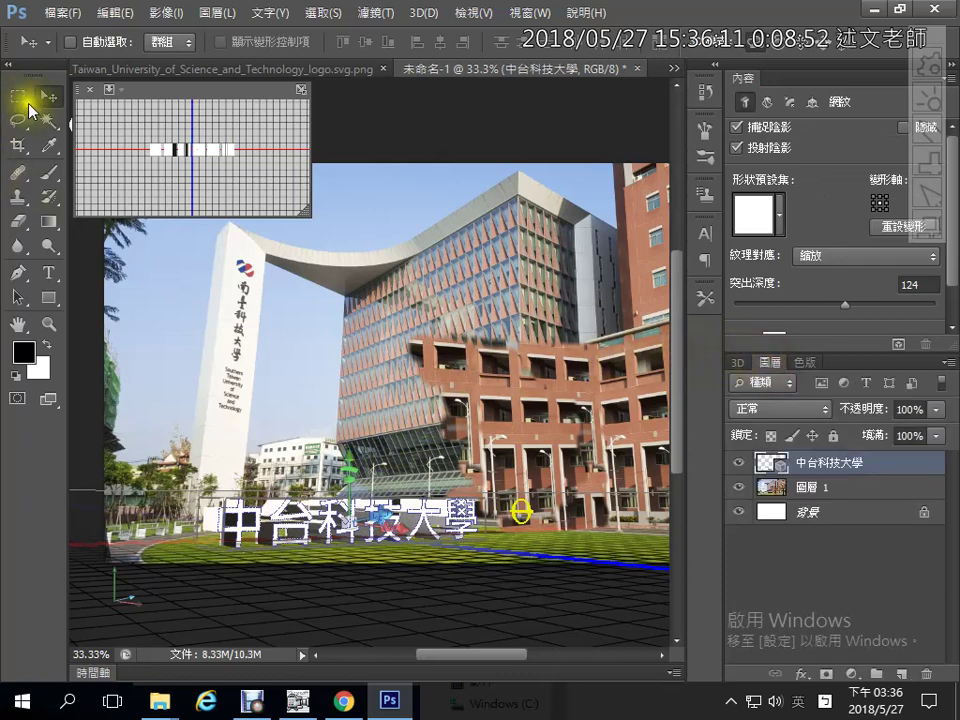
- Add a layer mask to the 中台科技大學 layer and set a black brush at size 60
click(17, 102)
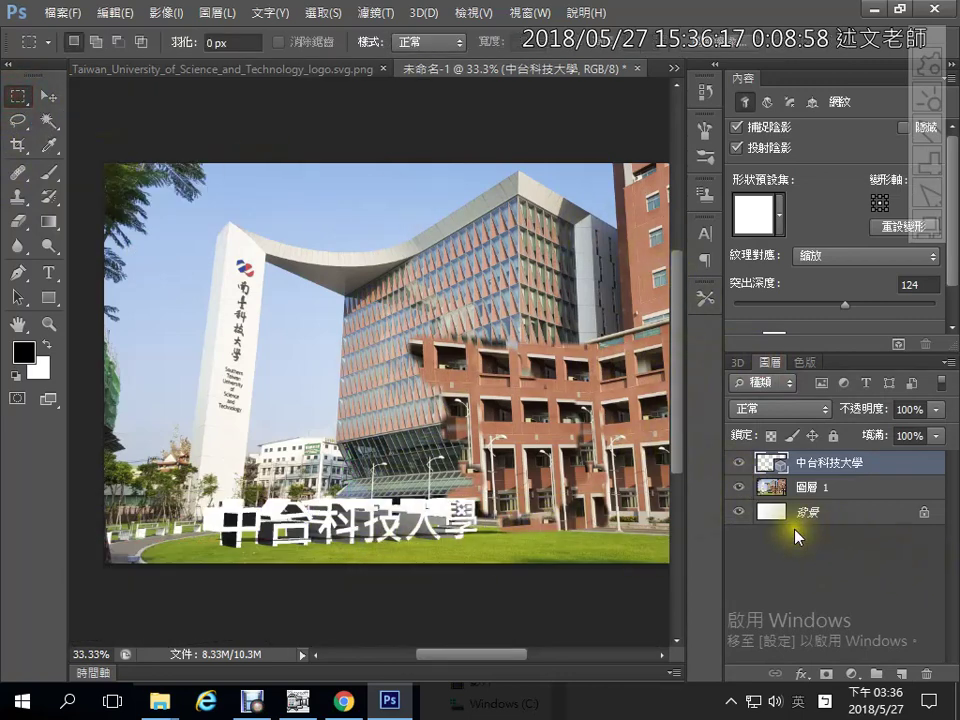
click(826, 676)
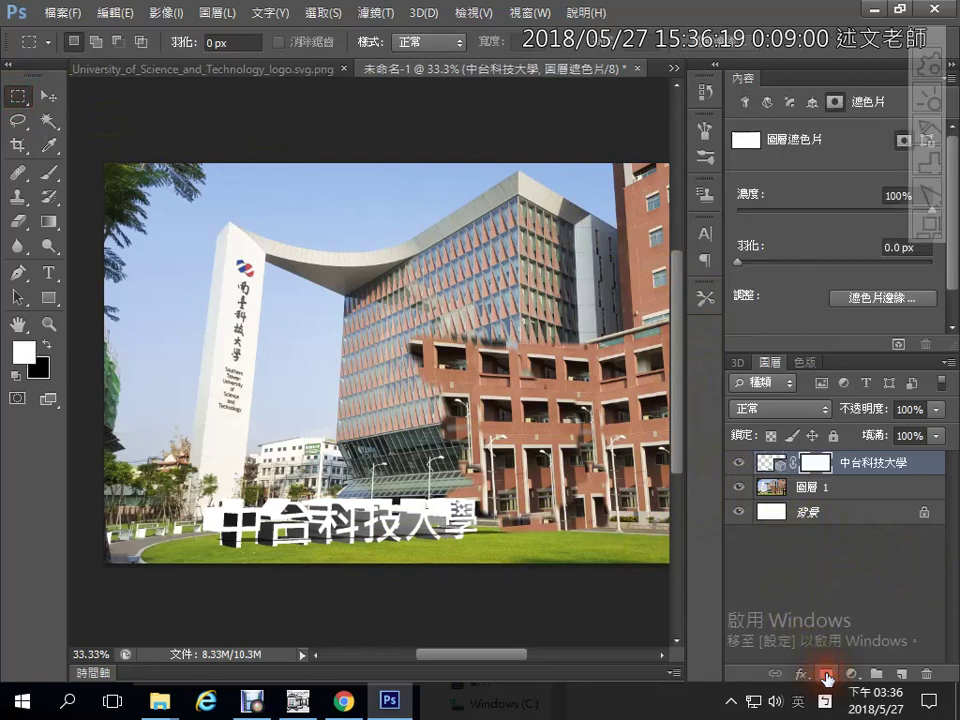
click(46, 345)
click(48, 172)
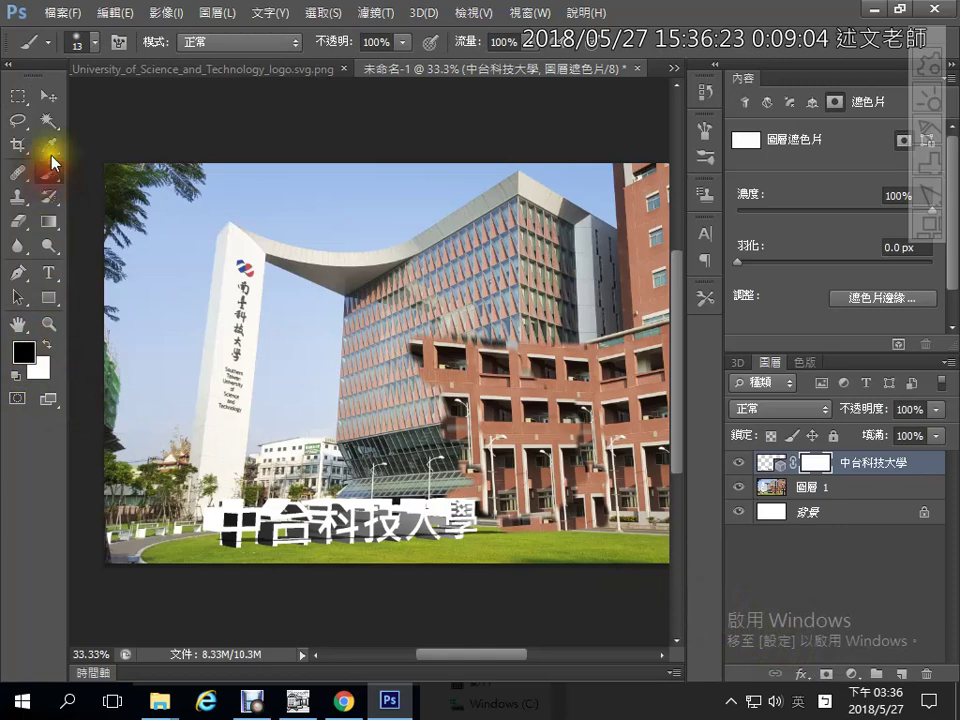
key(bracketright)
key(bracketright)
key(bracketright)
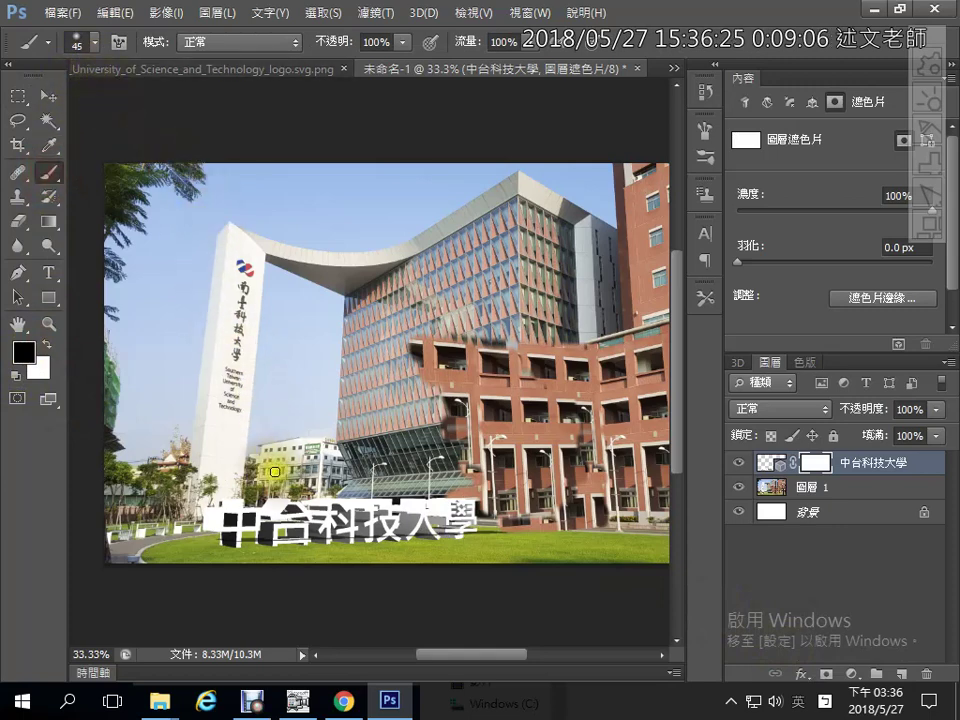
- Paint the mask along the text's base so 台, 中 and 學 fade into the grass
drag(229, 547, 544, 538)
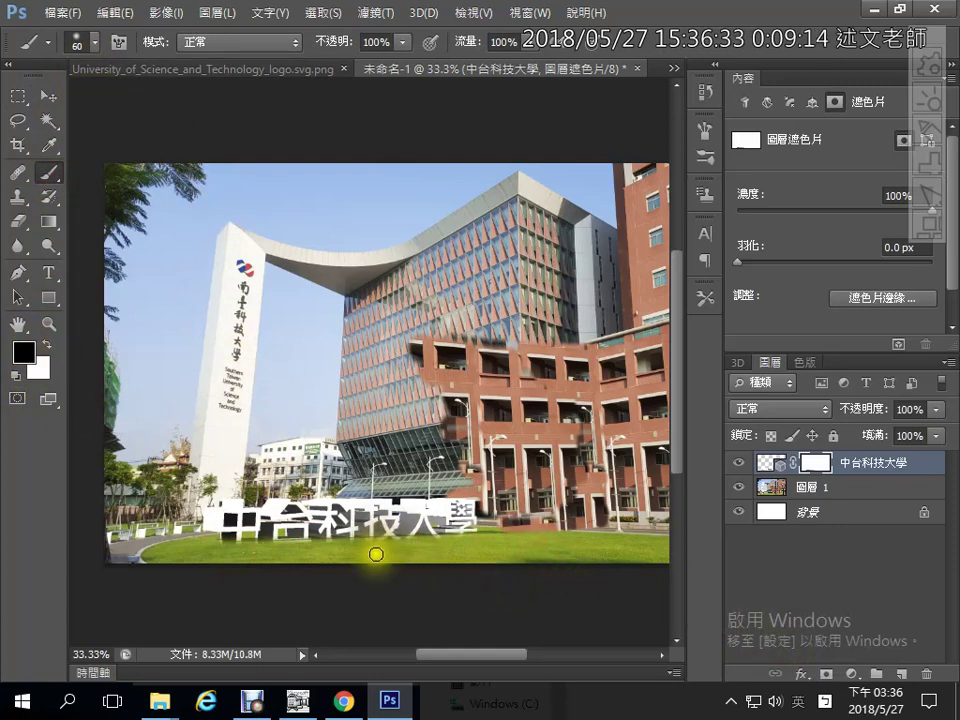
scroll(383, 528, up, 2)
scroll(380, 533, up, 1)
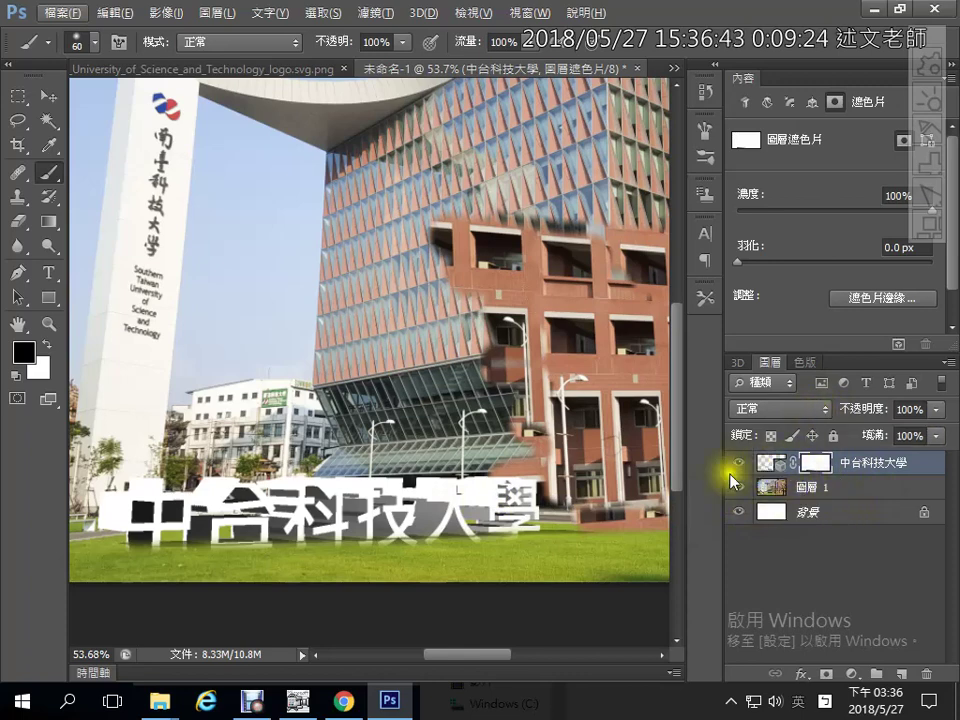
drag(226, 530, 130, 515)
click(545, 511)
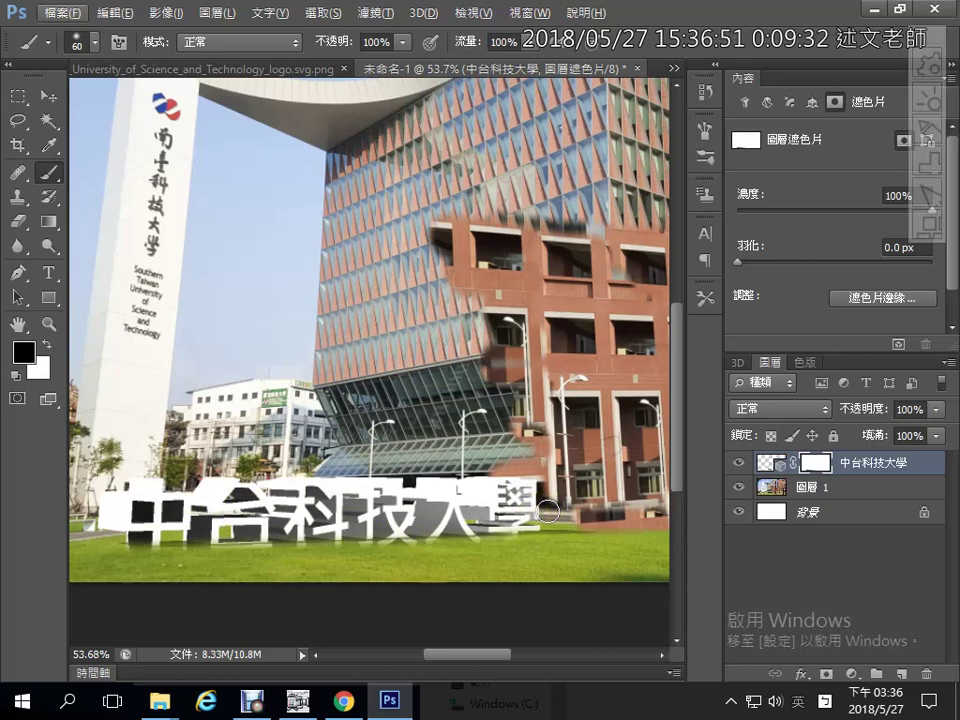
click(541, 520)
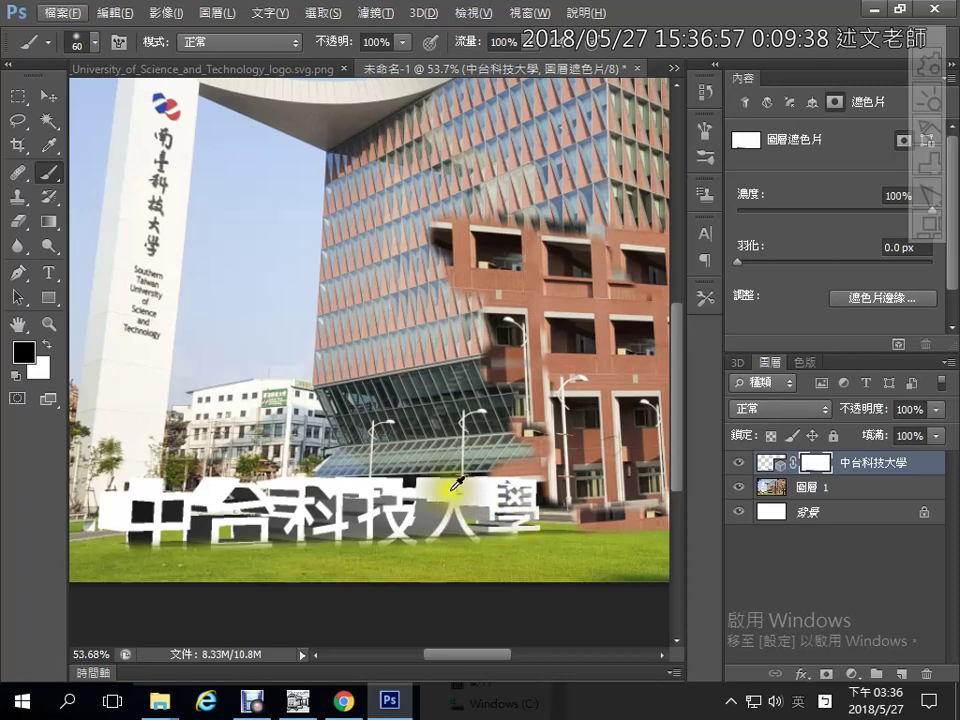
alt+scroll(459, 460, down, 2)
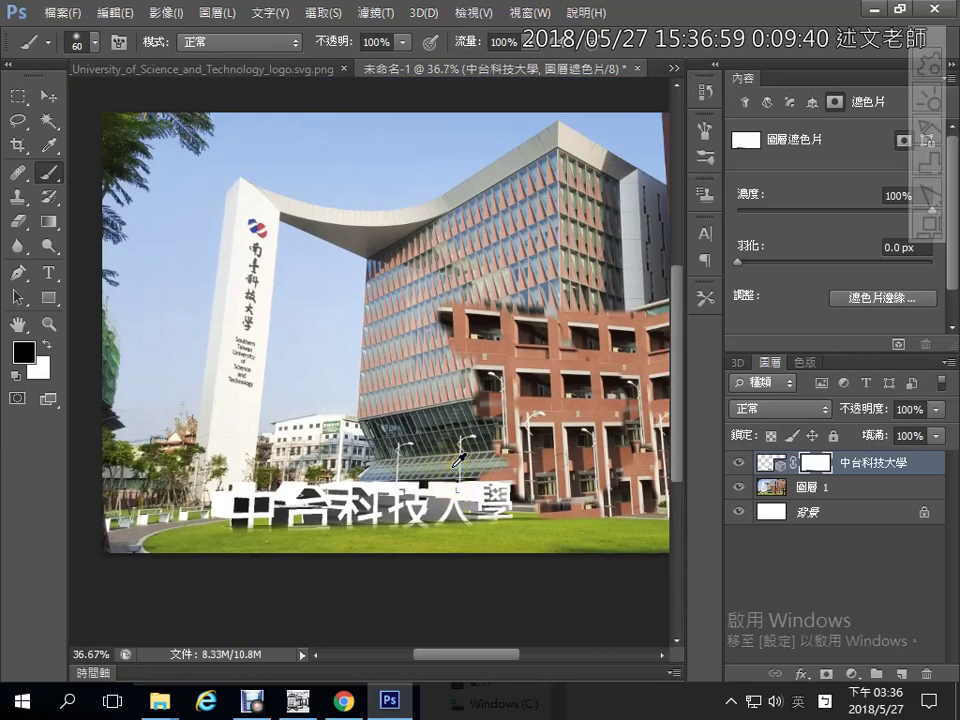